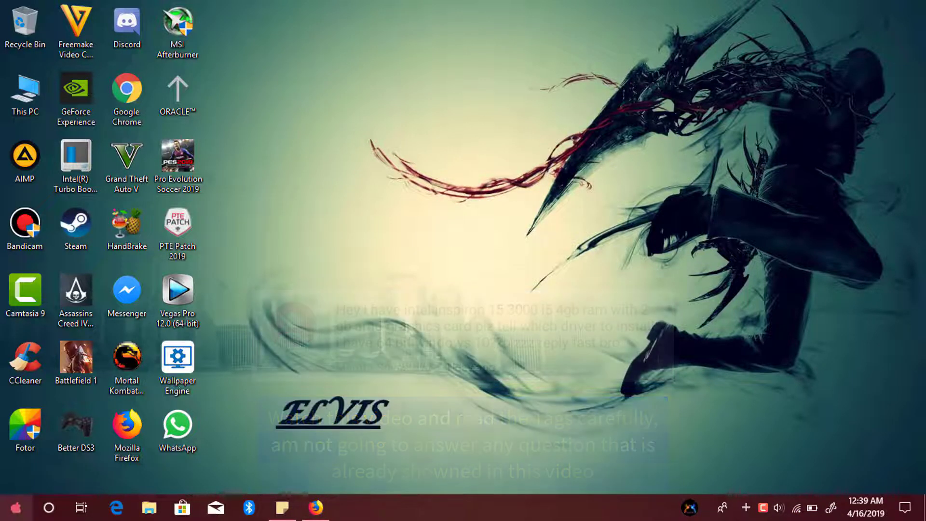
Step: Open Device Manager and expand the display adapters category to list the installed graphics devices
key(super+x)
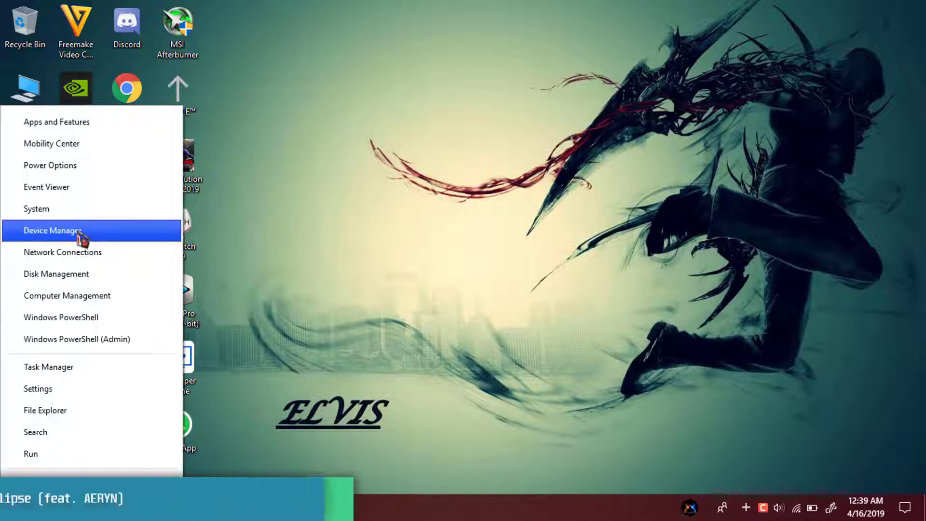
click(82, 232)
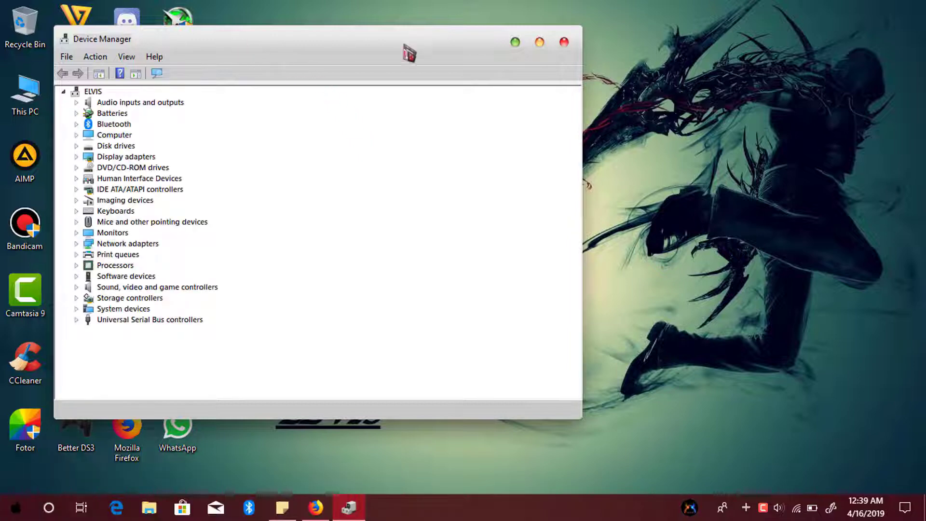
drag(419, 50, 584, 49)
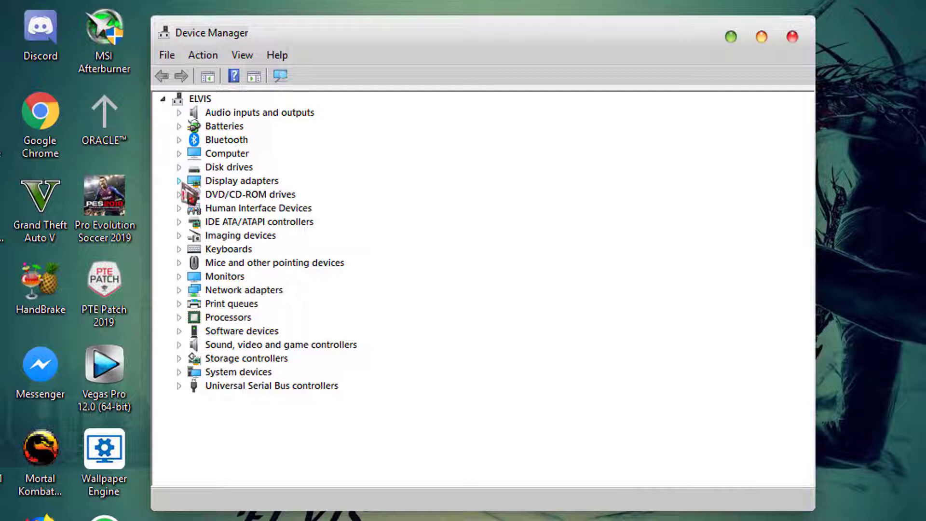
click(179, 181)
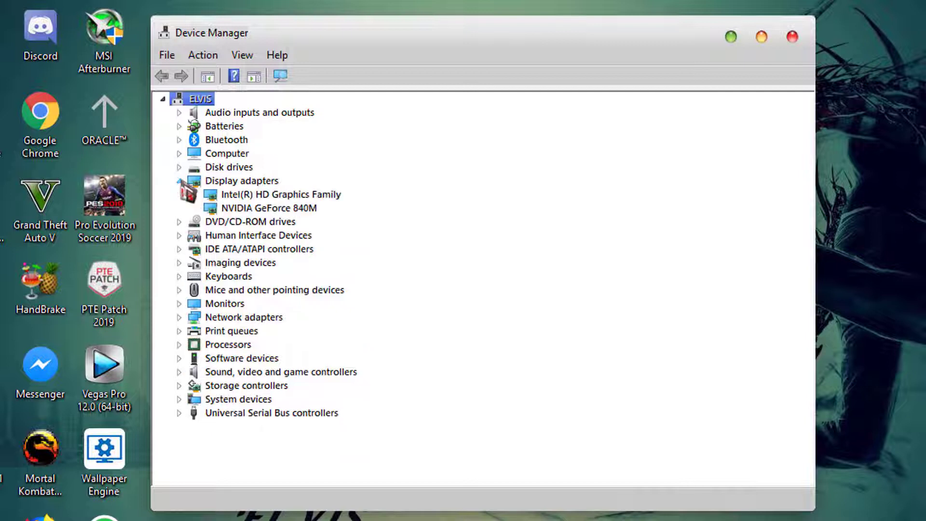
Step: Inspect the general, driver and details properties of the Intel(R) HD Graphics Family adapter, and close Device Manager
click(275, 195)
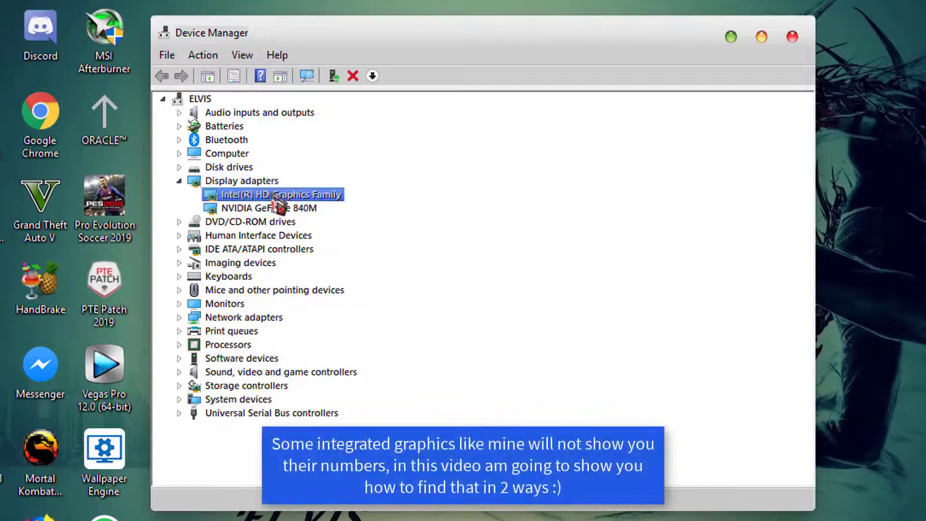
double_click(321, 197)
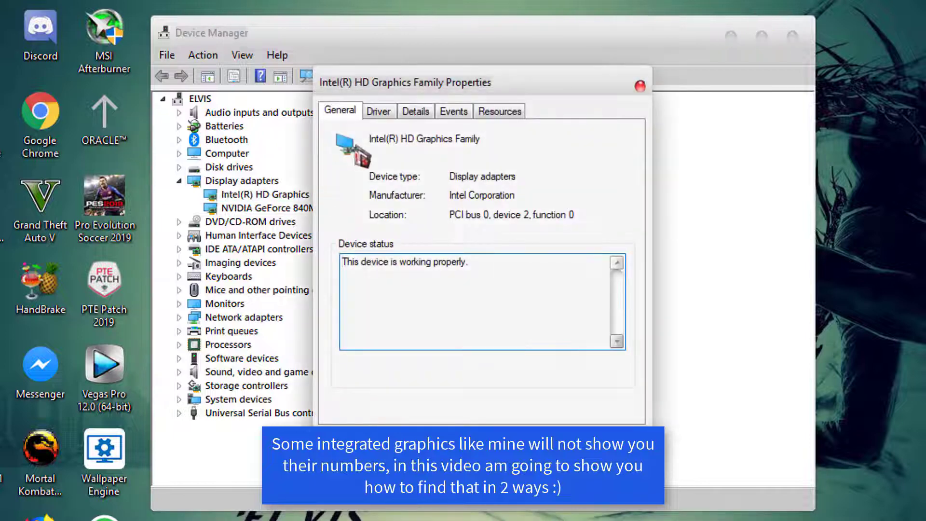
click(378, 111)
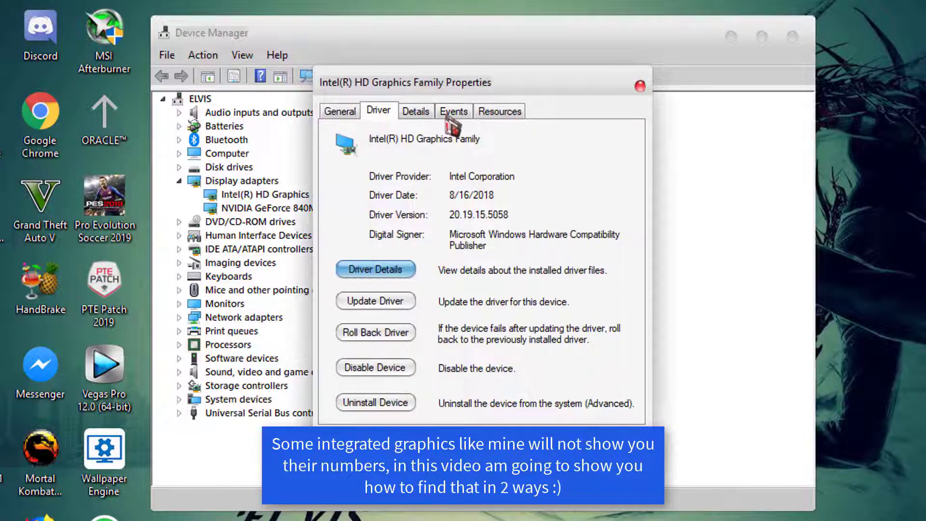
click(415, 112)
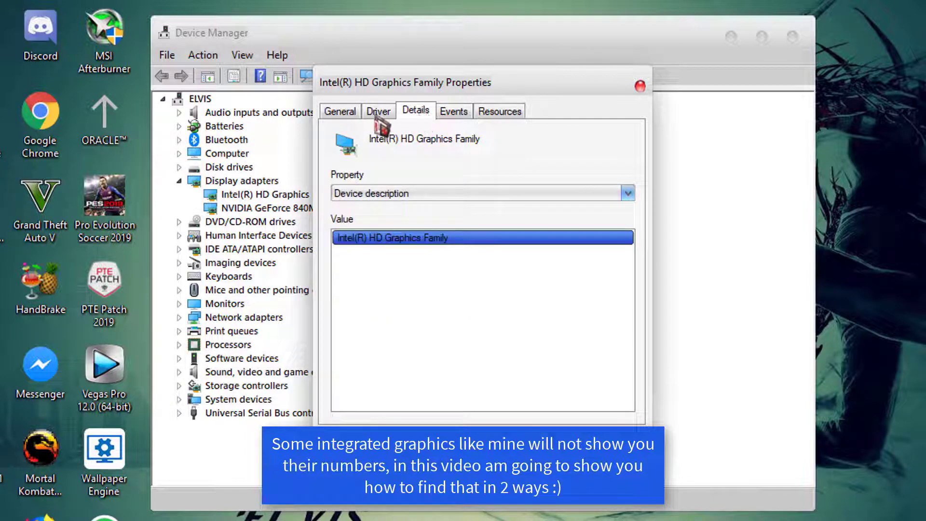
click(342, 112)
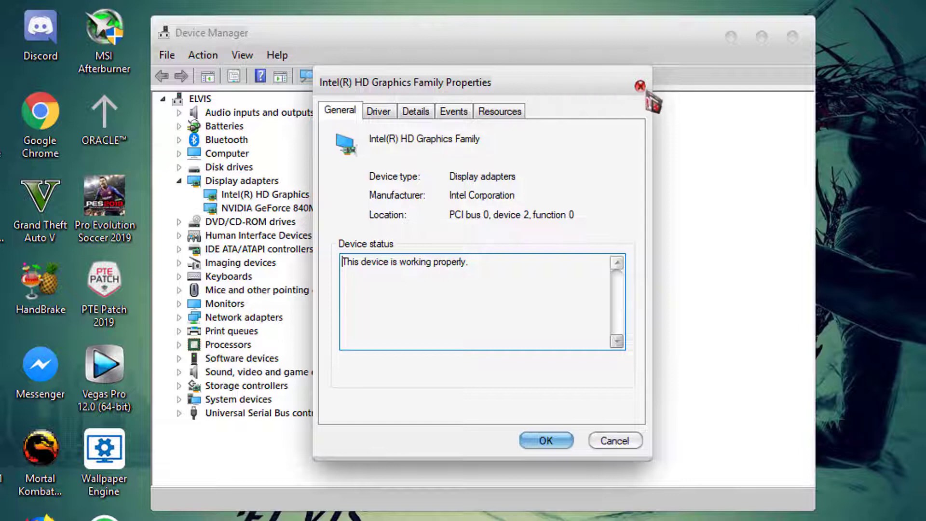
click(643, 88)
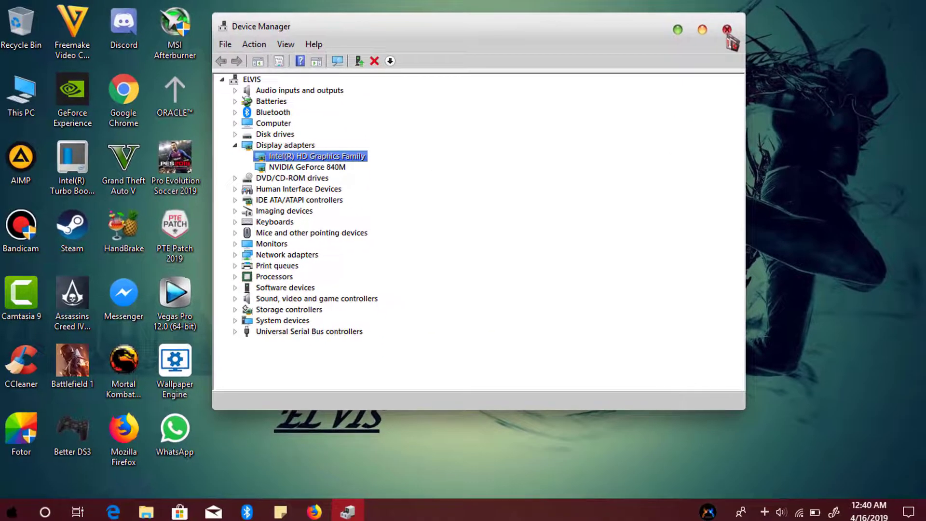
click(792, 37)
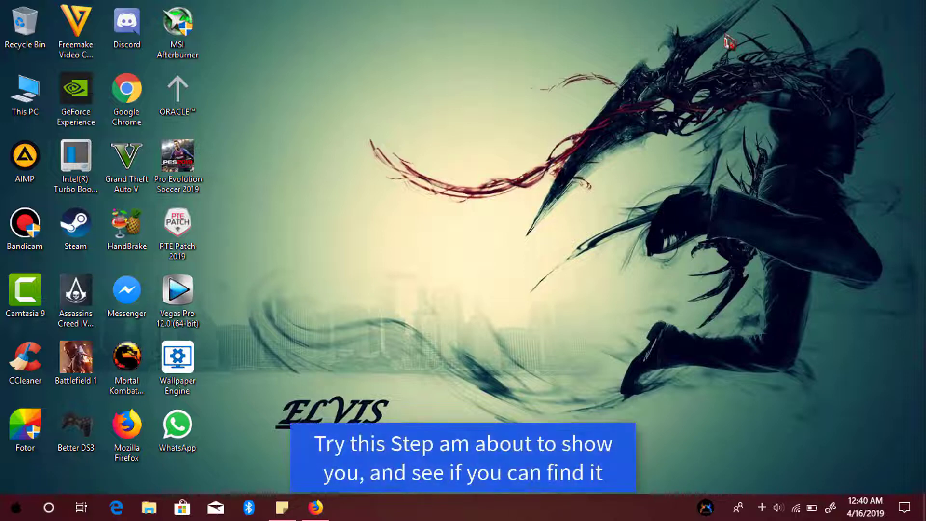
Step: View the display adapter properties for Display 1 through the advanced display settings, and close them after reading the adapter information
right_click(389, 111)
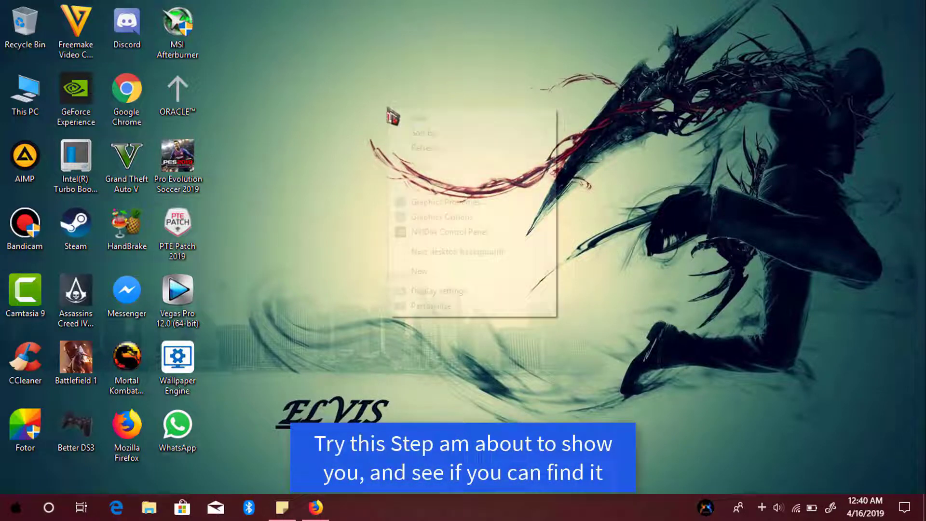
click(461, 296)
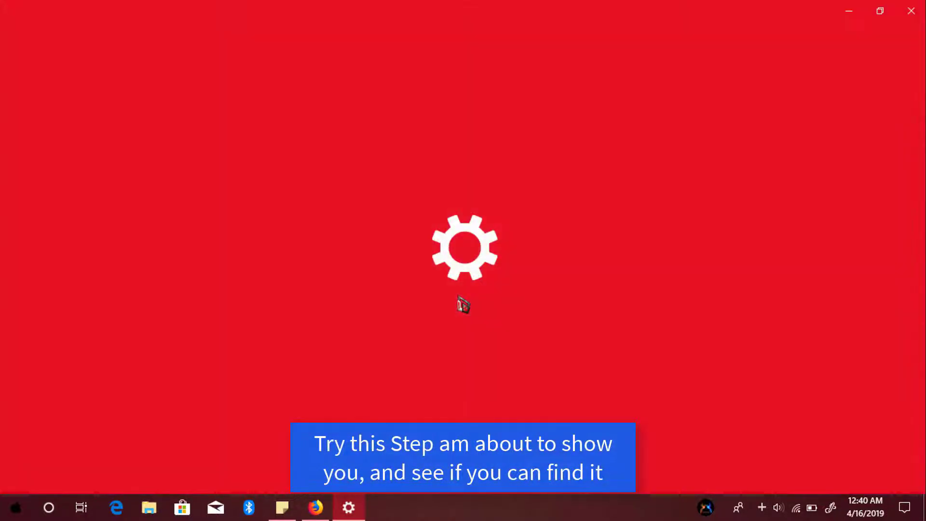
scroll(463, 304, down, 5)
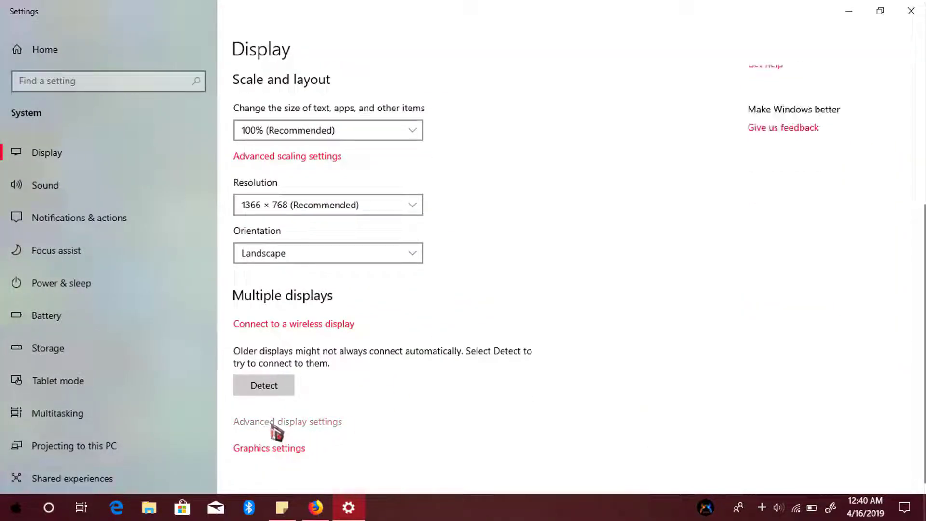
click(275, 422)
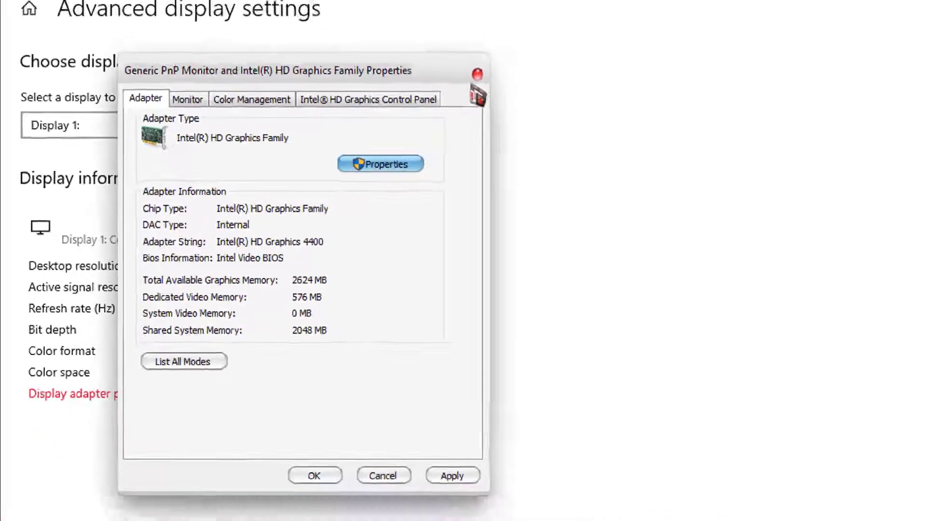
click(477, 74)
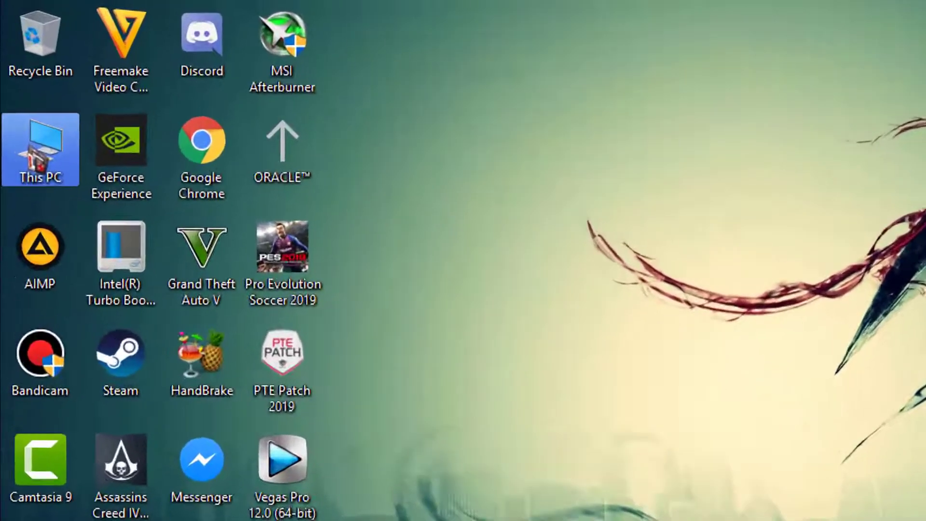
Step: Open the system properties of This PC to read the processor model
right_click(20, 94)
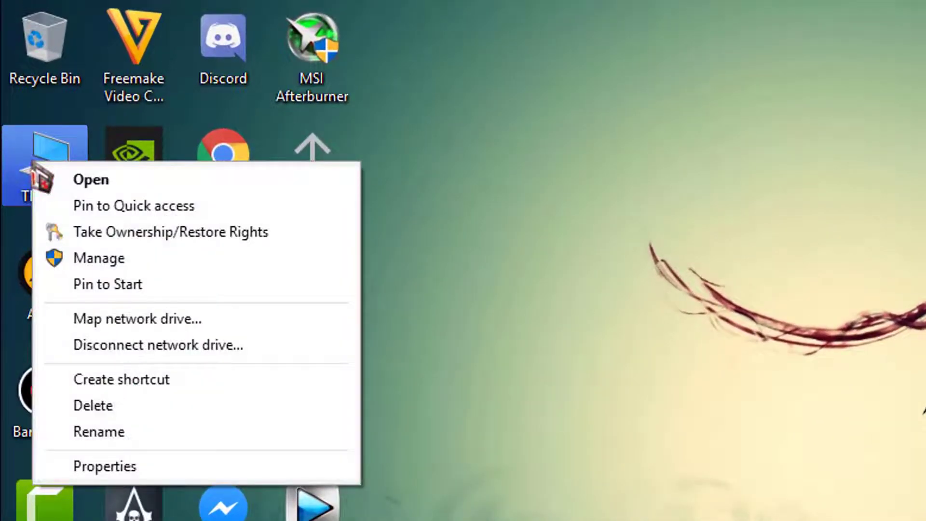
click(145, 470)
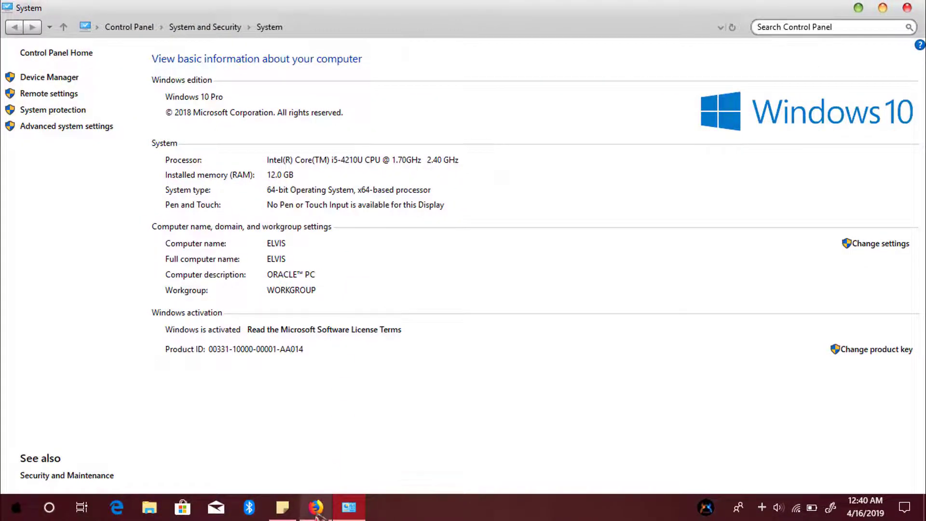
Step: Switch to Firefox and search the web for "intel core i5 4210u"
click(316, 514)
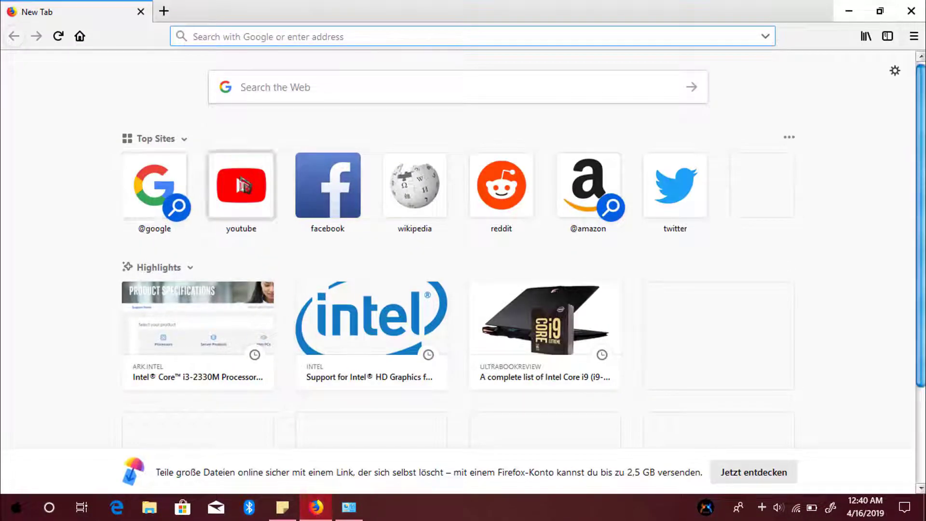
click(268, 99)
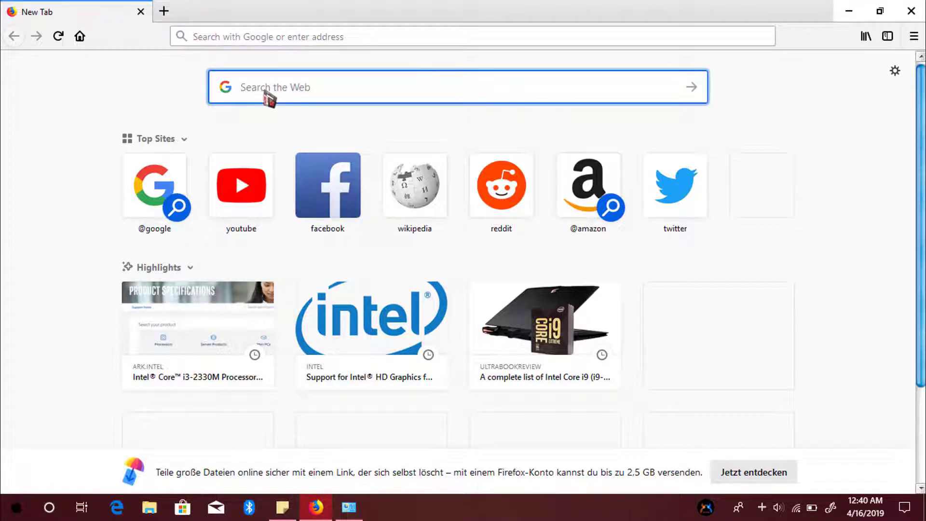
text(intel co)
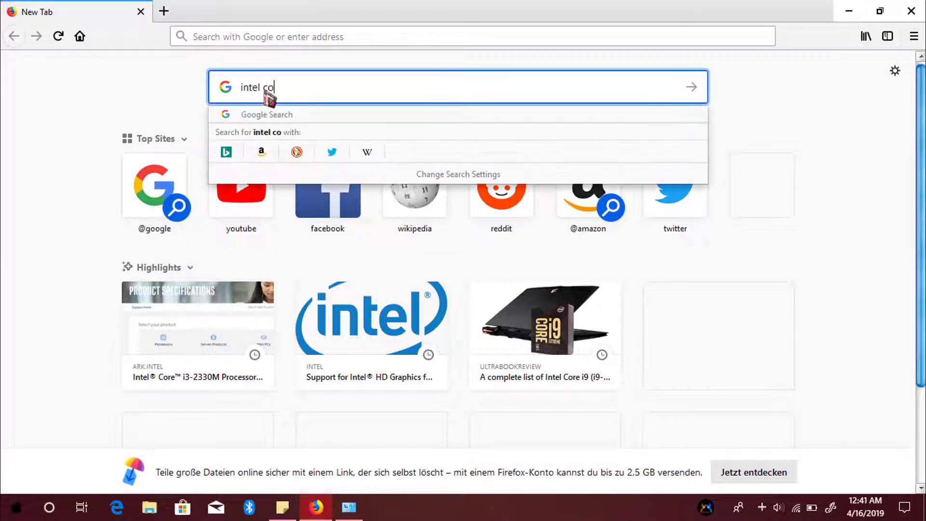
text(re i5)
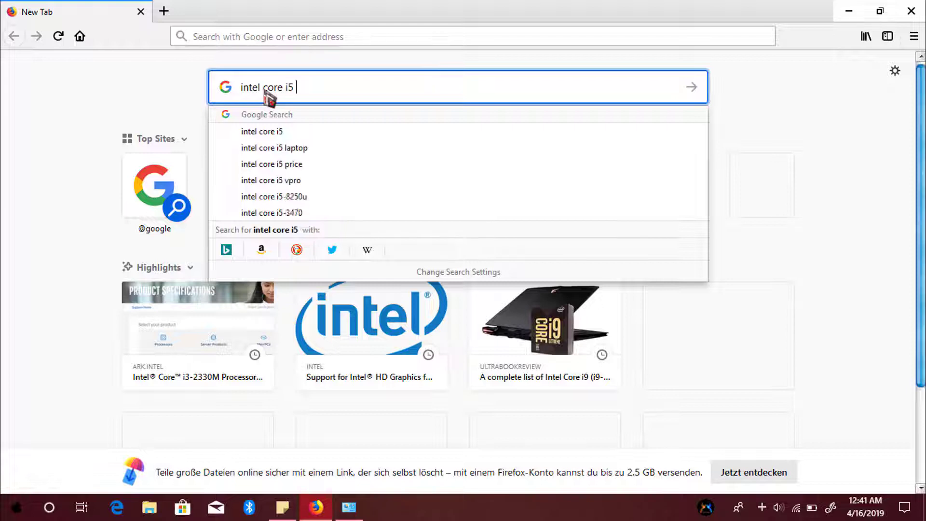
text( 430)
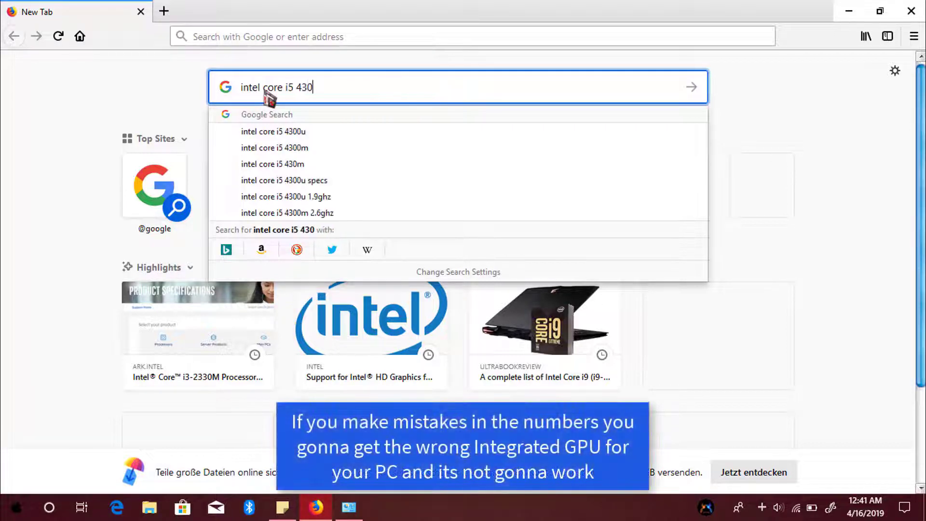
key(BackSpace)
key(BackSpace)
text(210u)
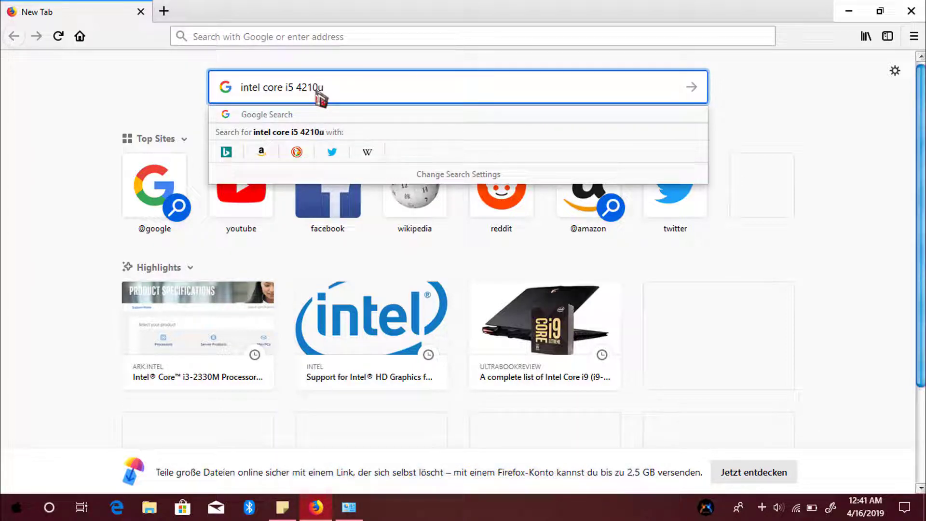
key(Return)
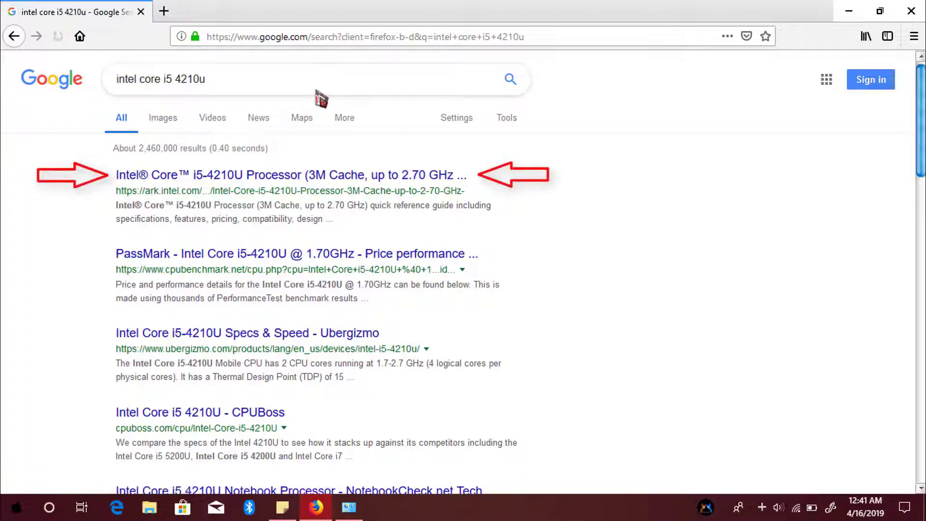
Step: Open the ark.intel.com result for the i5-4210U and highlight the Processor Graphics model in its specifications
click(206, 180)
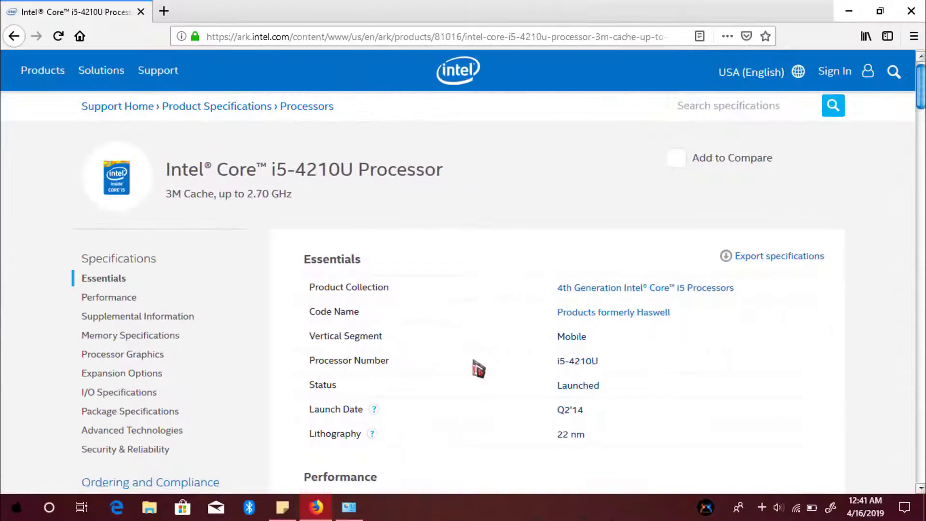
scroll(478, 368, down, 6)
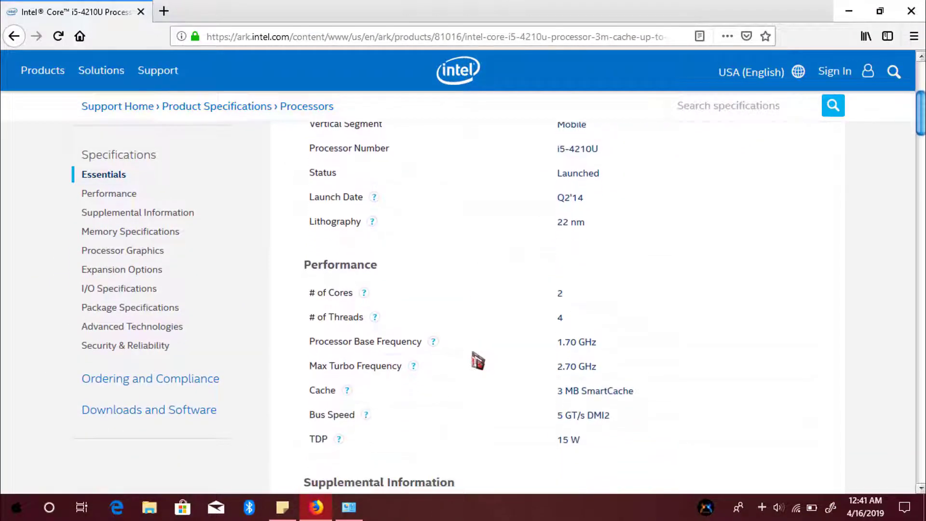
scroll(477, 357, down, 5)
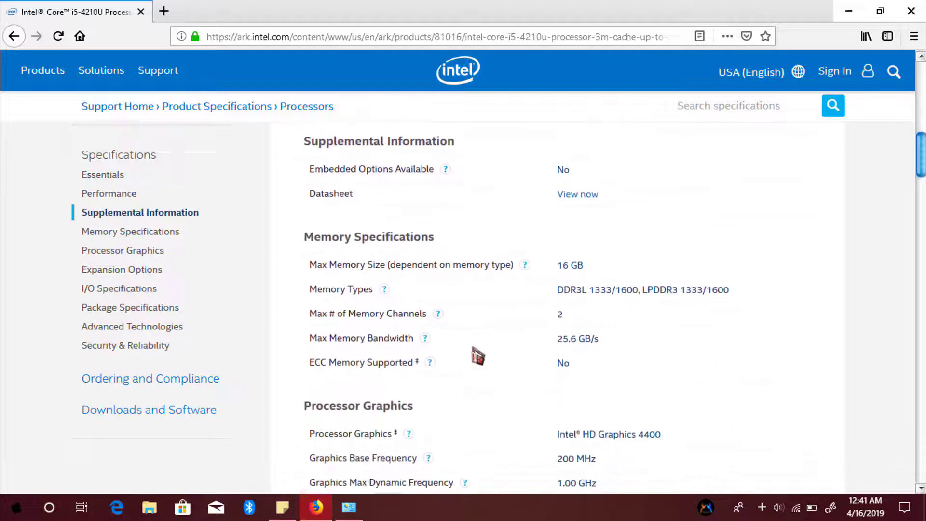
scroll(477, 356, down, 3)
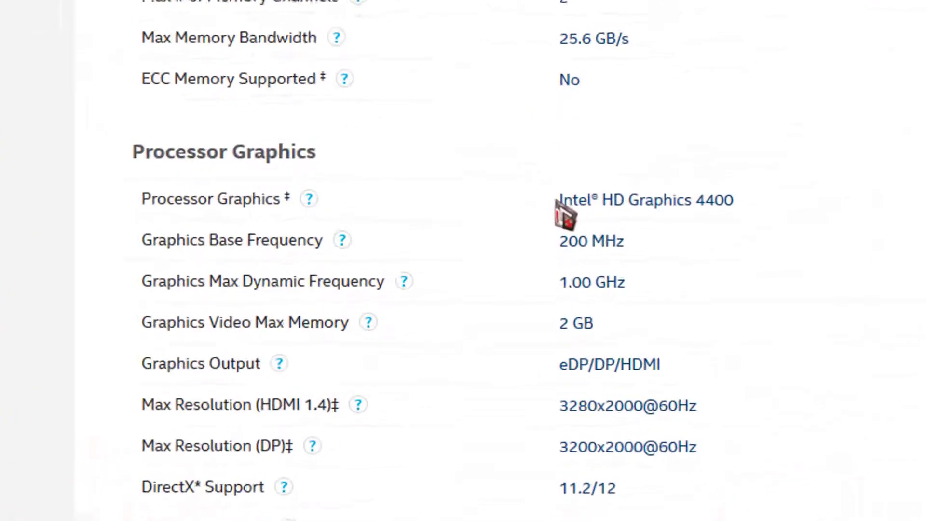
drag(555, 247, 652, 248)
drag(760, 185, 776, 182)
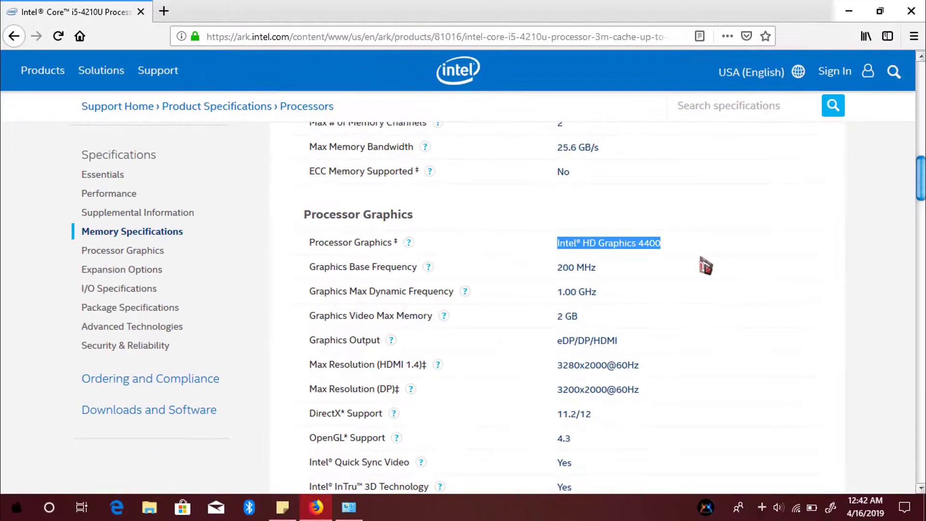
scroll(379, 179, up, 15)
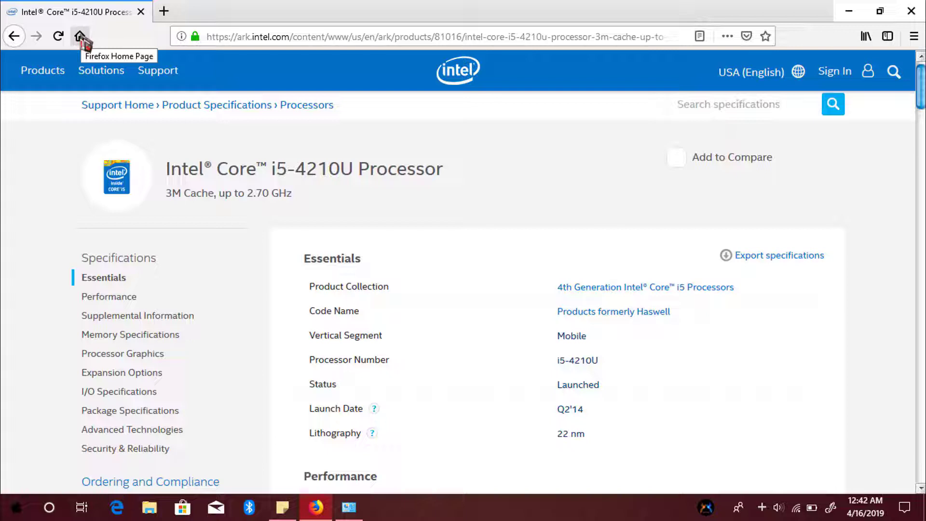
Step: Return to the browser's home page and activate its web search field for a new query
click(80, 37)
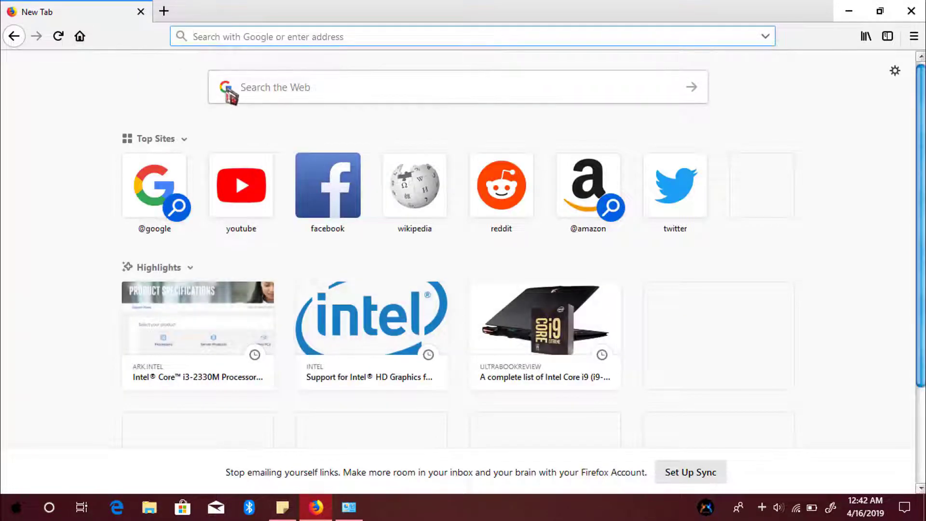
click(157, 186)
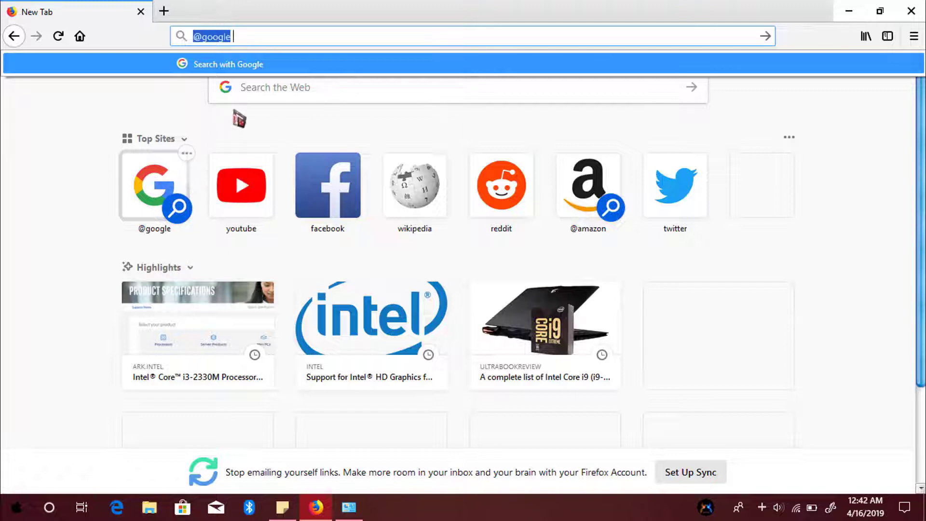
click(277, 95)
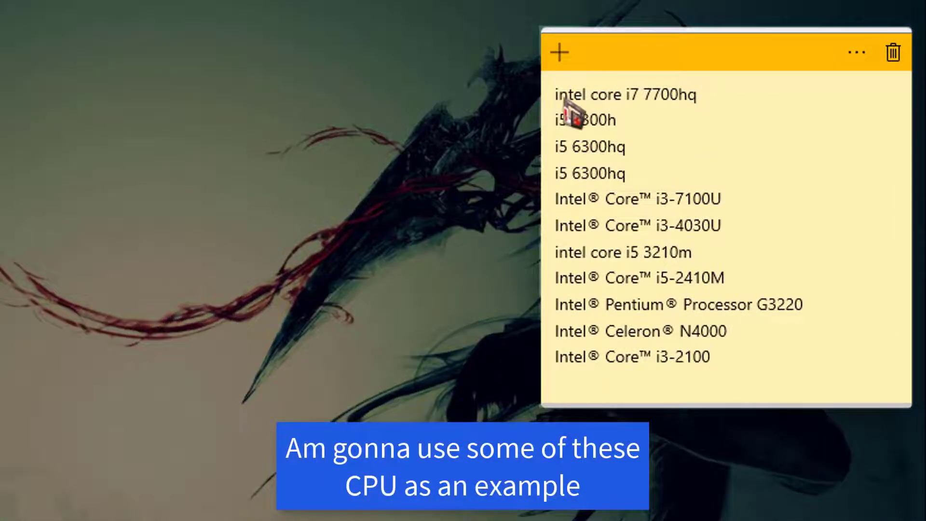
Step: Select the whole list of example Intel processors in the sticky note, from i7 7700hq to i3-2100
drag(554, 97, 742, 386)
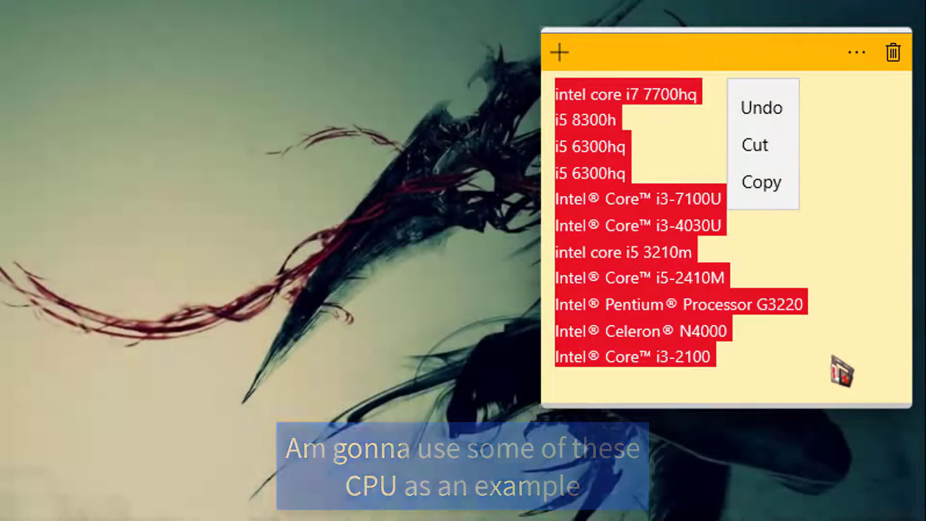
Step: Copy the "Intel® Core™ i3-2100" entry from the sticky note and search the web for it in Firefox
key(Escape)
click(711, 357)
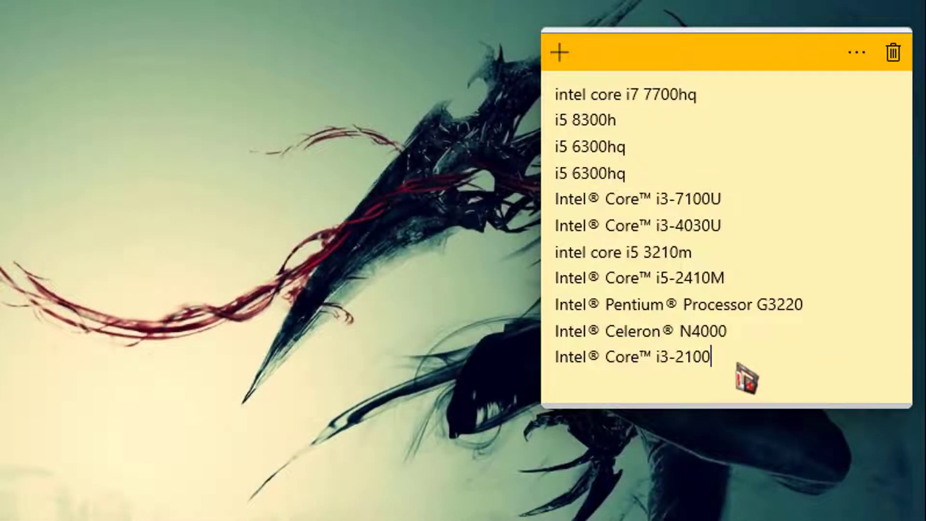
drag(732, 364, 569, 358)
right_click(562, 369)
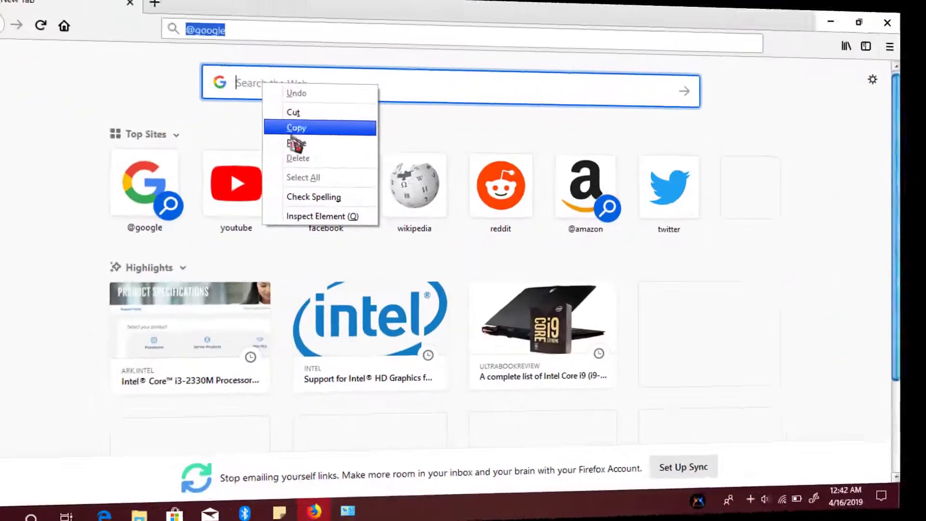
click(310, 126)
key(Return)
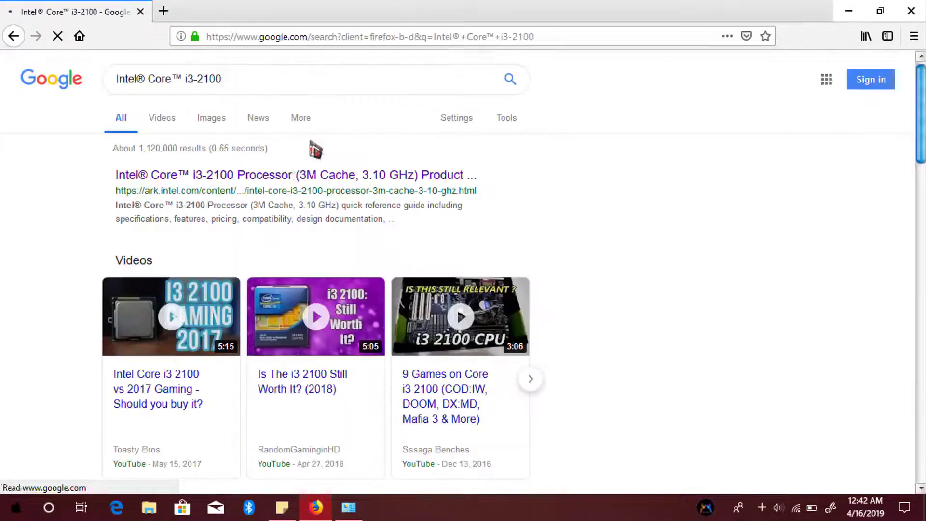
Step: Open the ark.intel.com result for the i3-2100 and highlight the Processor Graphics model in its specifications
click(236, 176)
scroll(544, 328, down, 8)
scroll(555, 333, up, 8)
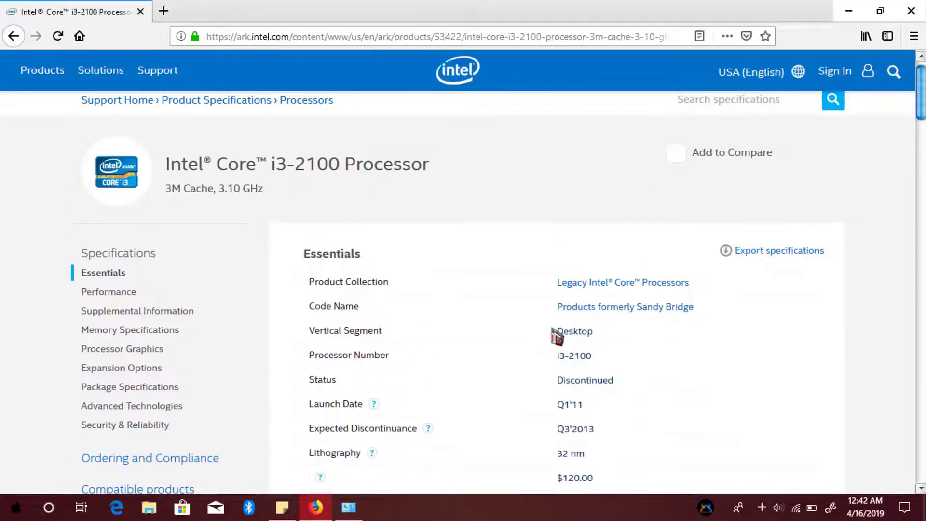
scroll(679, 372, down, 12)
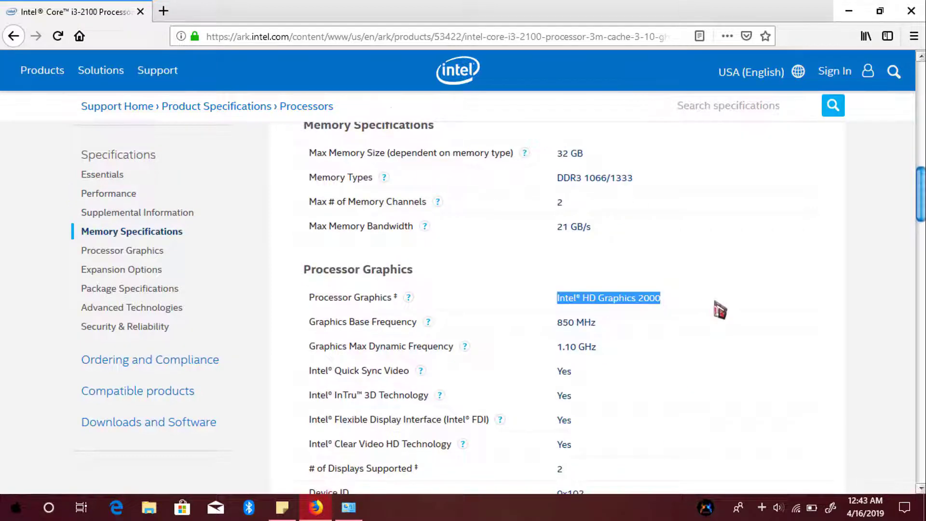
Step: Return to the search results, then copy the "Intel® Celeron® N4000" entry from the sticky note on the desktop
click(13, 42)
click(849, 11)
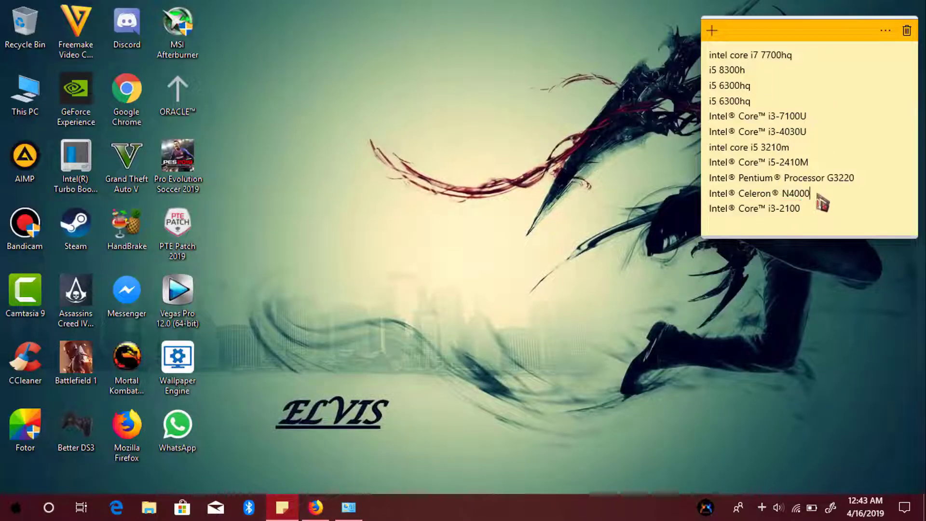
drag(821, 194, 720, 194)
right_click(721, 195)
click(713, 144)
drag(816, 202, 712, 196)
right_click(712, 196)
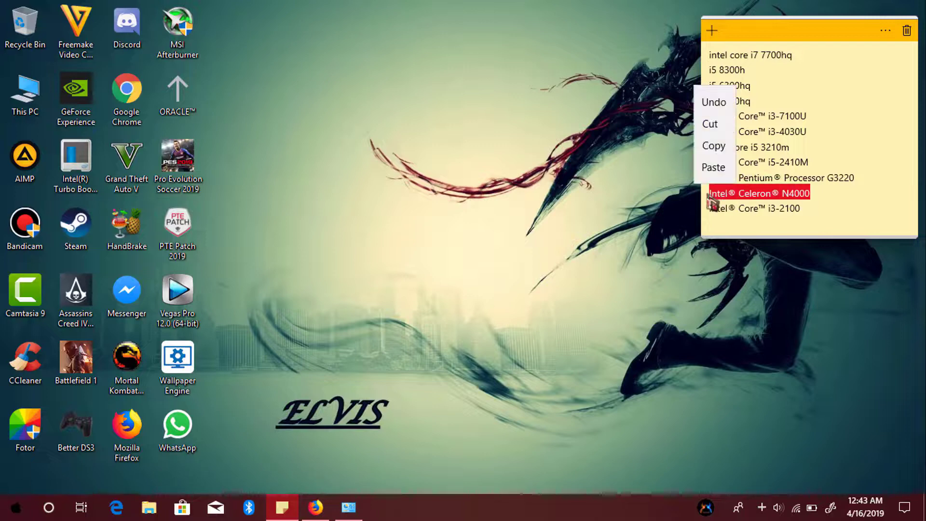
click(713, 145)
Step: Switch back to Firefox and replace the Google query with the copied Celeron N4000 name to search for it
click(315, 508)
right_click(145, 81)
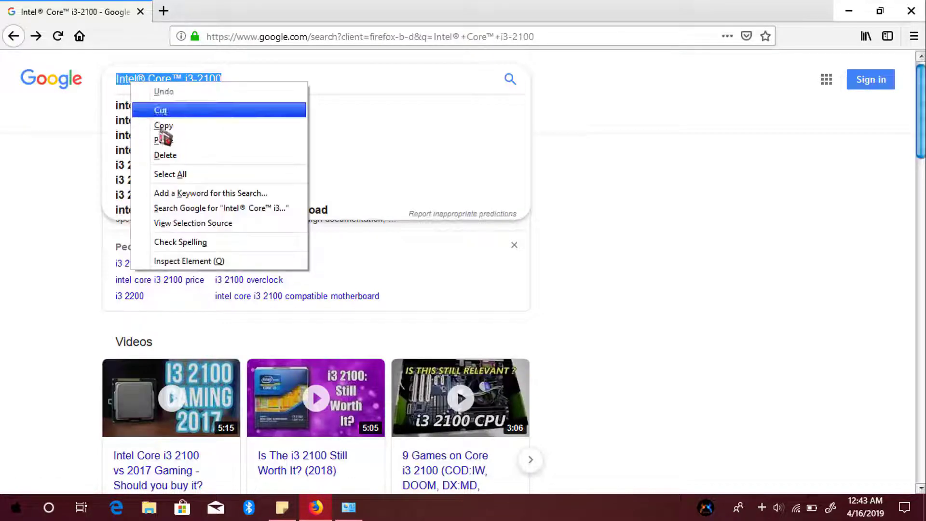
click(156, 139)
key(Return)
Step: Open the ark.intel.com result for the Celeron N4000 and highlight its Processor Graphics model
click(193, 183)
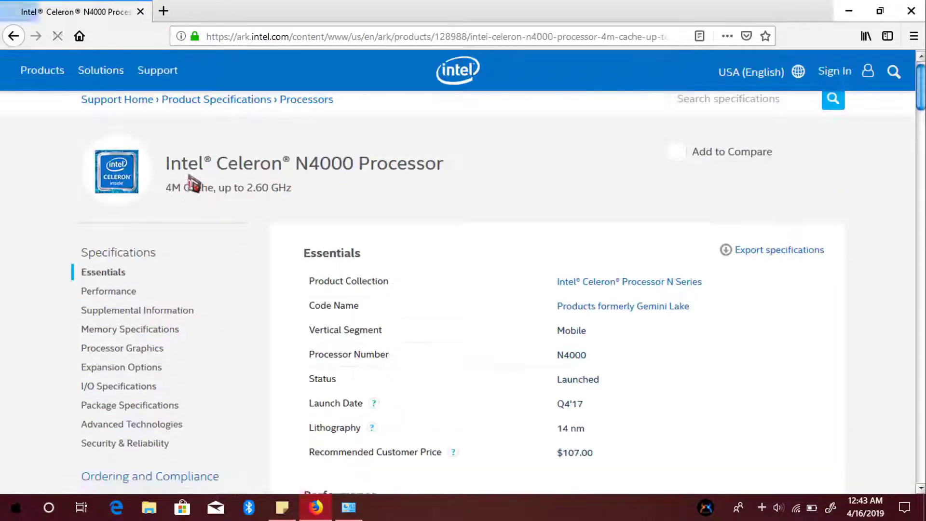
scroll(477, 224, down, 7)
scroll(477, 219, down, 9)
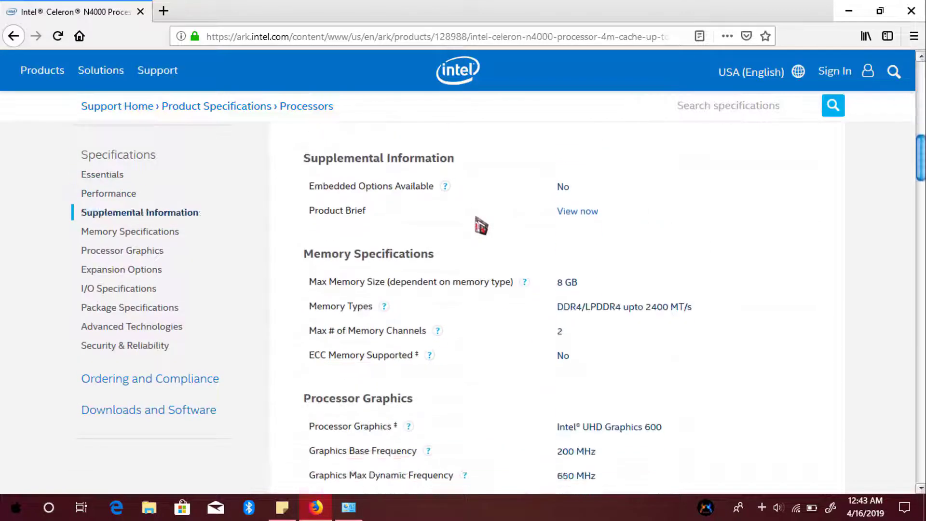
drag(555, 183, 665, 181)
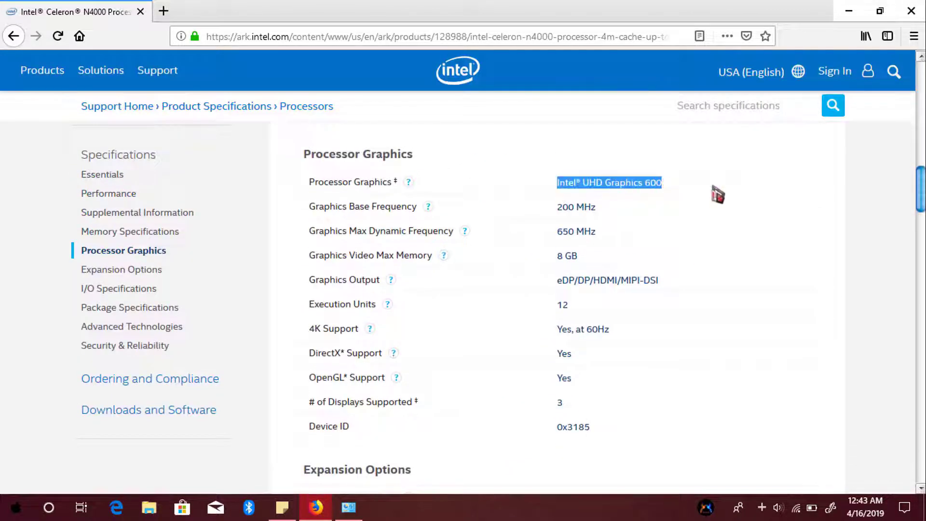
Step: Go back to the search results and copy the "Intel® Pentium® Processor G3220" entry from the sticky note
key(alt+Left)
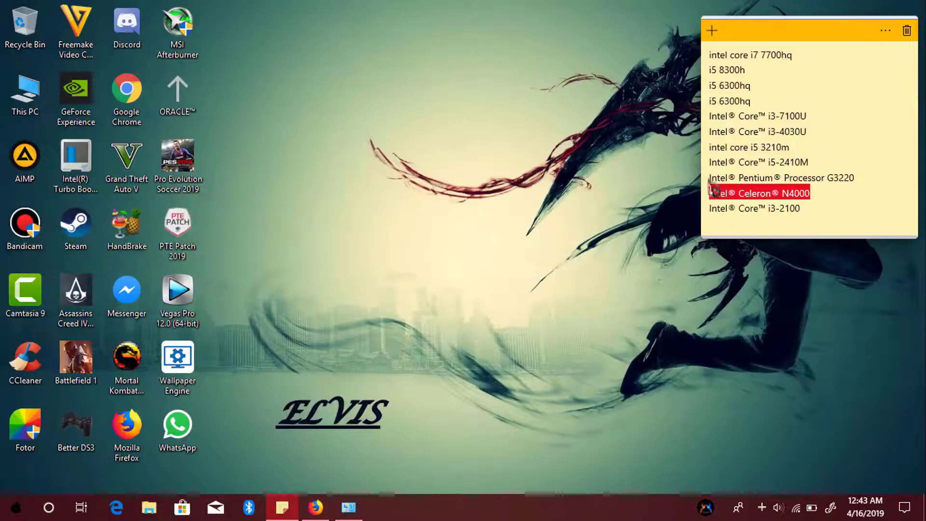
triple_click(825, 178)
right_click(826, 177)
click(825, 136)
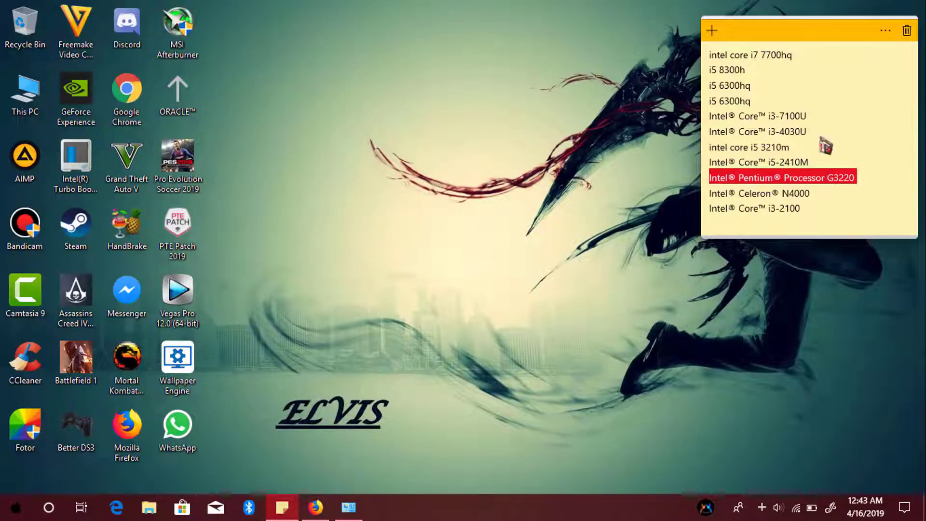
Step: Switch back to Firefox and run a Google search for the copied Pentium G3220 name in place of the previous query
click(316, 508)
triple_click(144, 79)
right_click(215, 77)
click(208, 136)
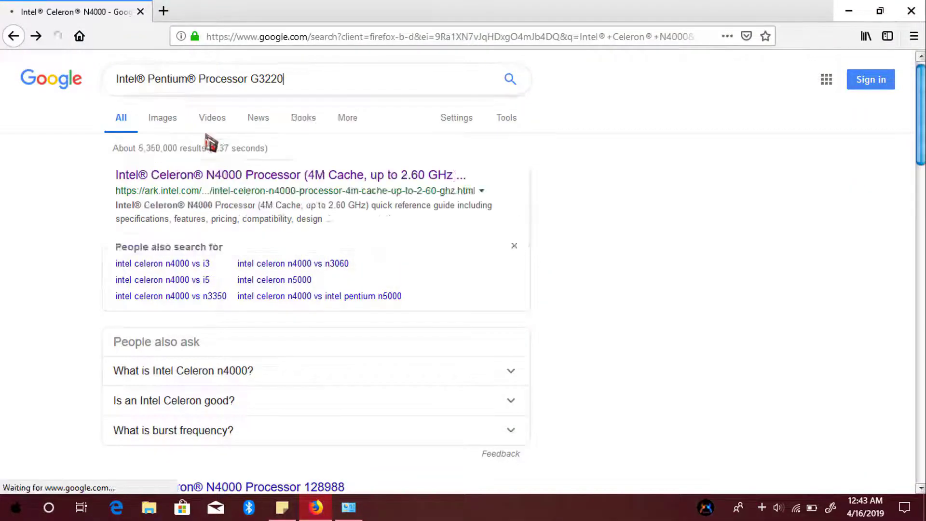
Step: Open the ark.intel.com result for the Pentium G3220, highlight its Processor Graphics model and clear the highlight
click(198, 175)
scroll(534, 355, down, 3)
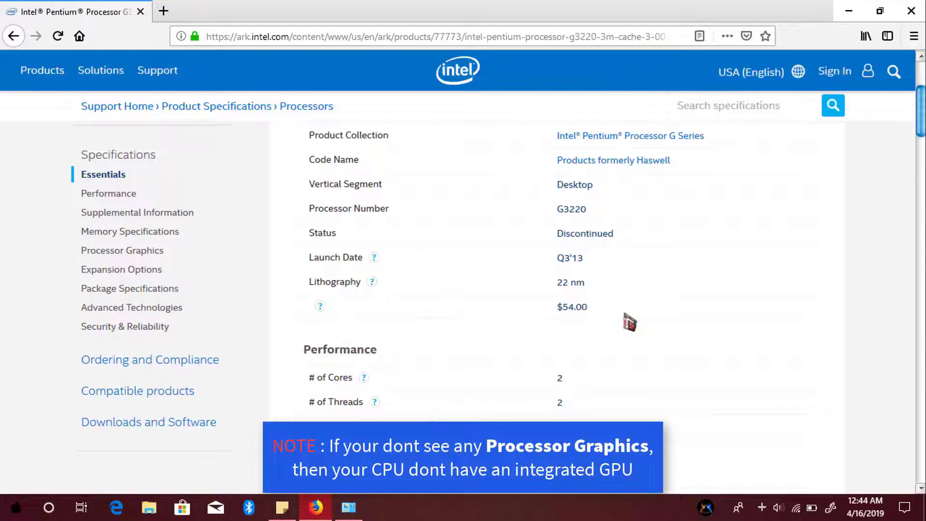
scroll(629, 322, down, 10)
drag(554, 271, 812, 282)
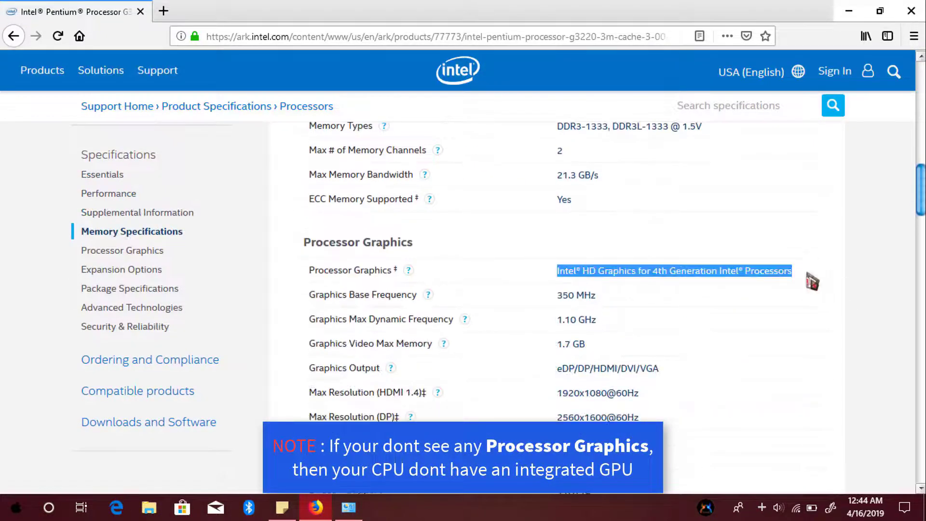
click(759, 307)
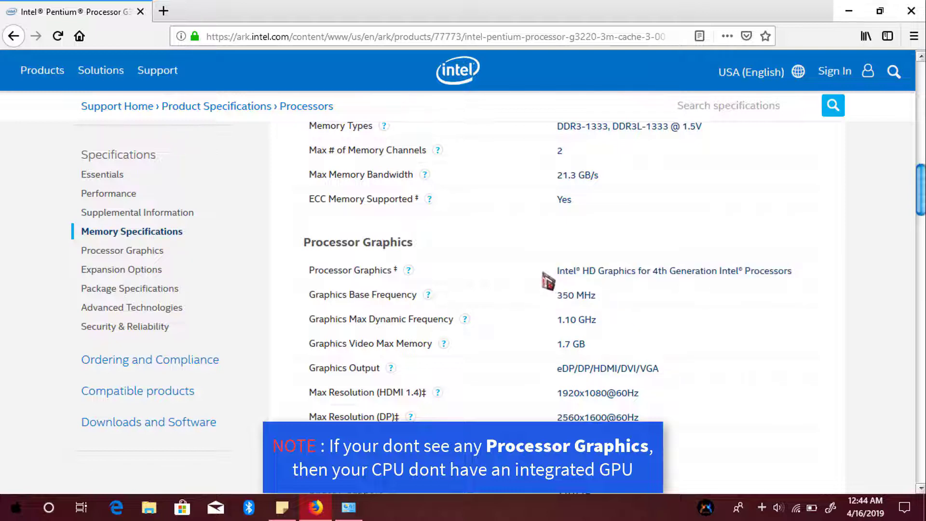
Step: Go back to the search results and copy the "intel core i7 7700hq" entry from the sticky note
click(14, 36)
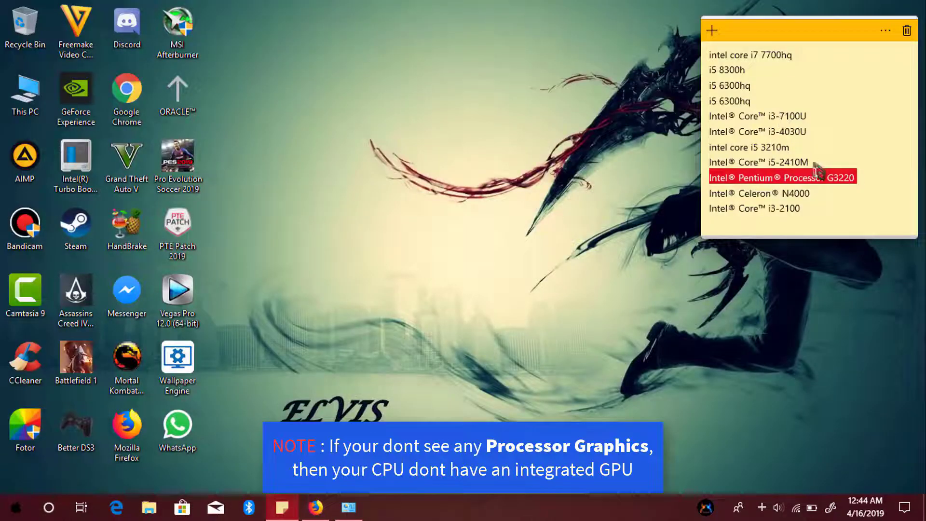
drag(792, 55, 708, 54)
right_click(707, 55)
click(711, 103)
Step: Switch back to Firefox and search Google for the copied "intel core i7 7700hq" in place of the previous query
click(316, 507)
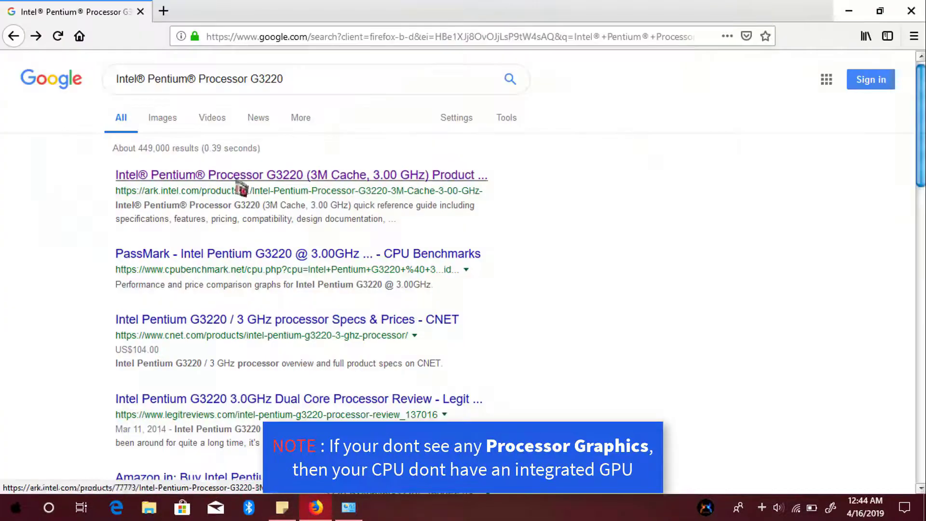
triple_click(114, 79)
right_click(159, 77)
click(297, 137)
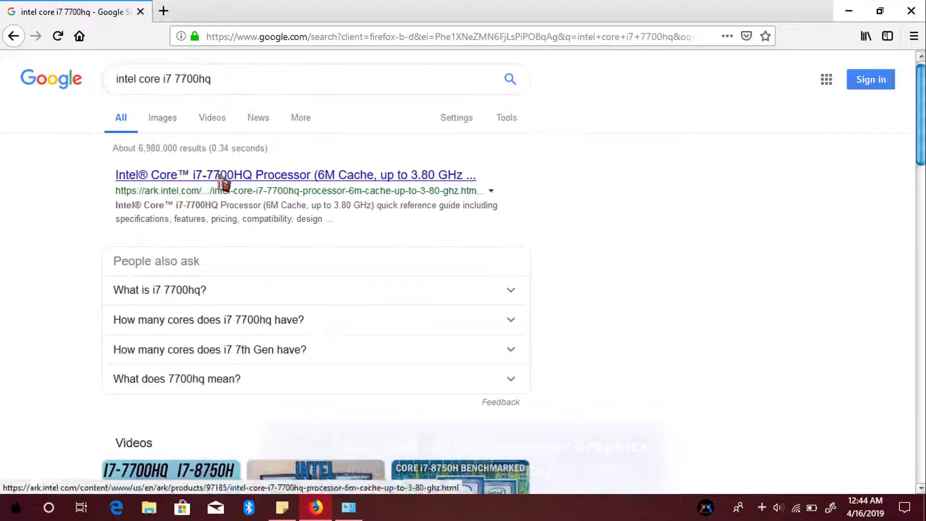
Step: Open the ark.intel.com result for the i7-7700HQ and highlight its Processor Graphics model
click(221, 176)
scroll(450, 285, down, 5)
scroll(453, 286, down, 9)
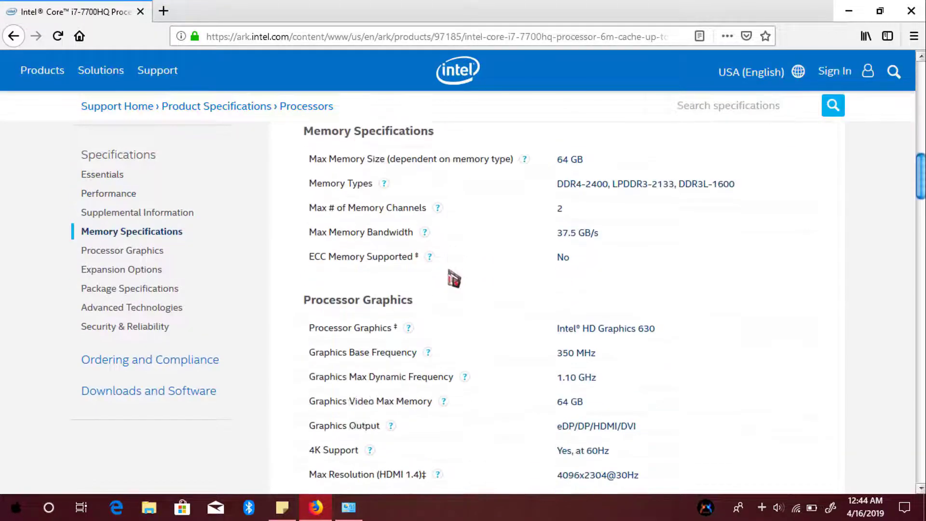
drag(556, 221, 646, 231)
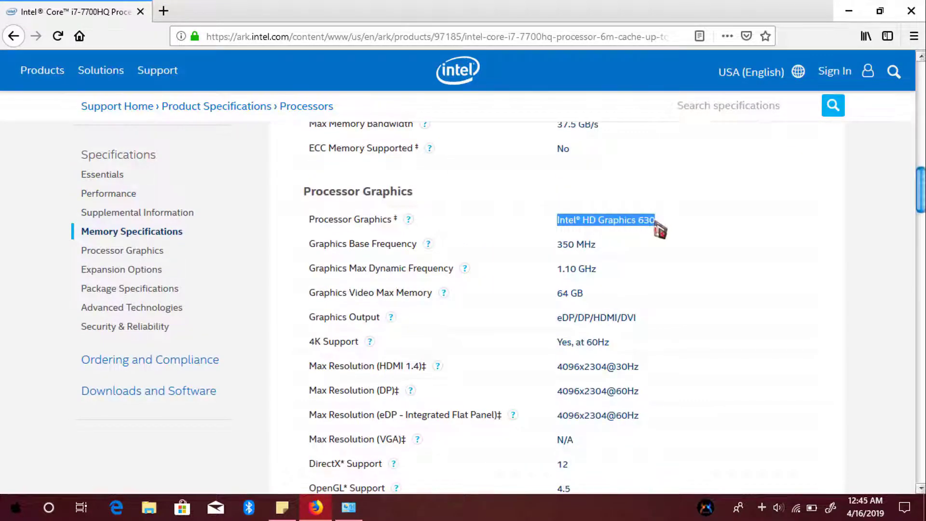
Step: View the explanation of the Processor Graphics entry, close it and return to the search results
click(410, 221)
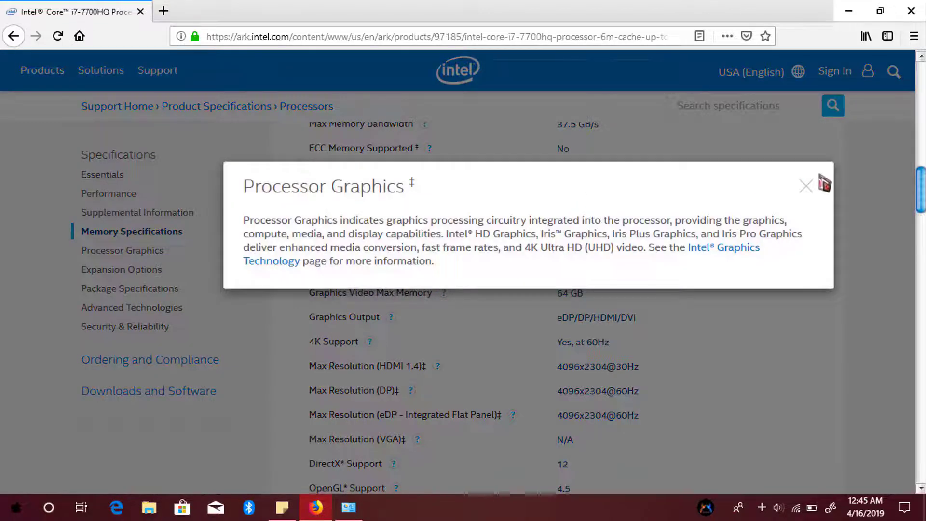
click(824, 183)
click(12, 36)
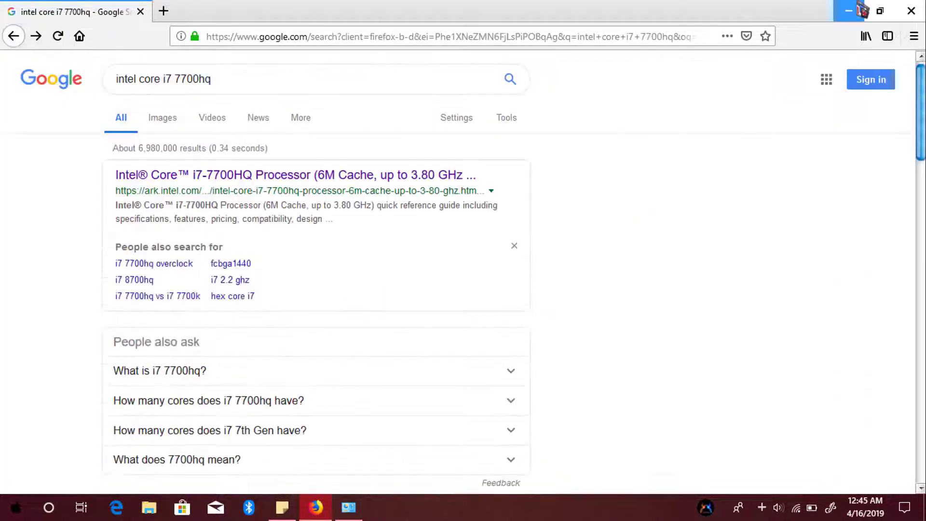
Step: Minimize the browser and copy the "intel core i5 3210m" entry from the sticky note
click(861, 8)
drag(709, 147, 789, 147)
right_click(785, 149)
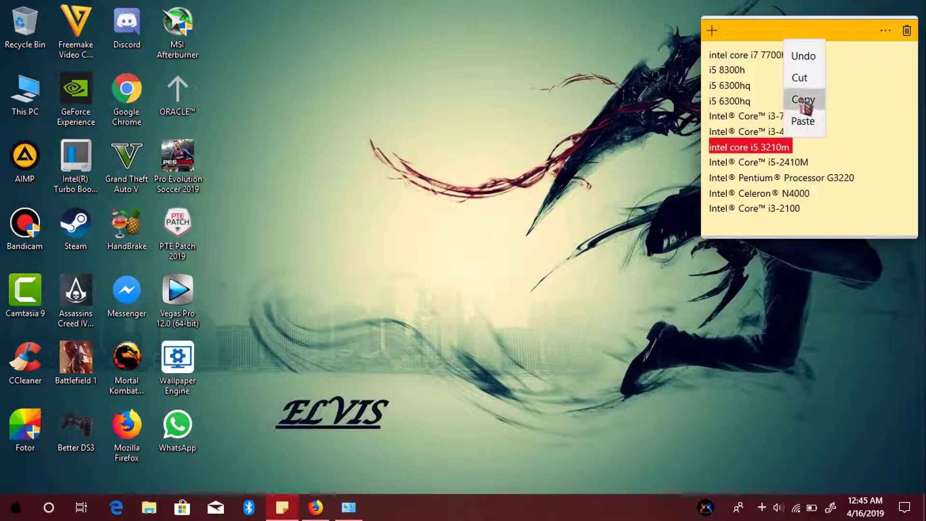
click(802, 97)
Step: Switch back to Firefox and search Google for the copied "intel core i5 3210m" in place of the previous query
click(316, 506)
drag(212, 79, 108, 83)
right_click(145, 78)
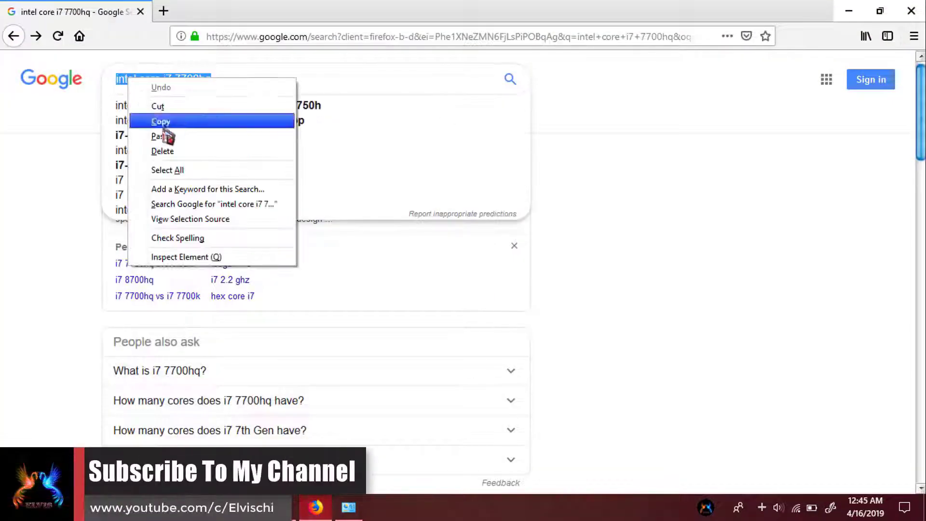
click(166, 137)
key(Return)
Step: Open the ark.intel.com result for the i5-3210M and examine the Processor Graphics entry in its specifications
click(202, 176)
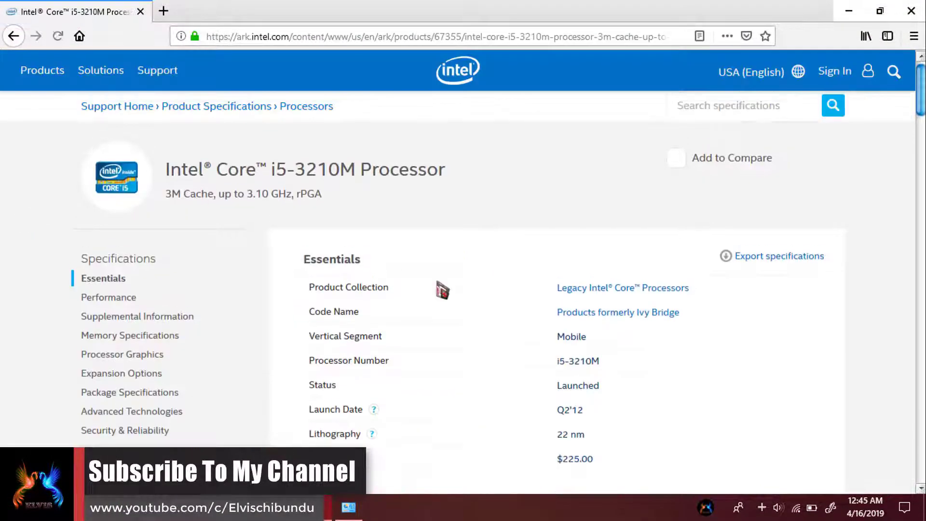
scroll(516, 347, down, 6)
scroll(518, 348, down, 7)
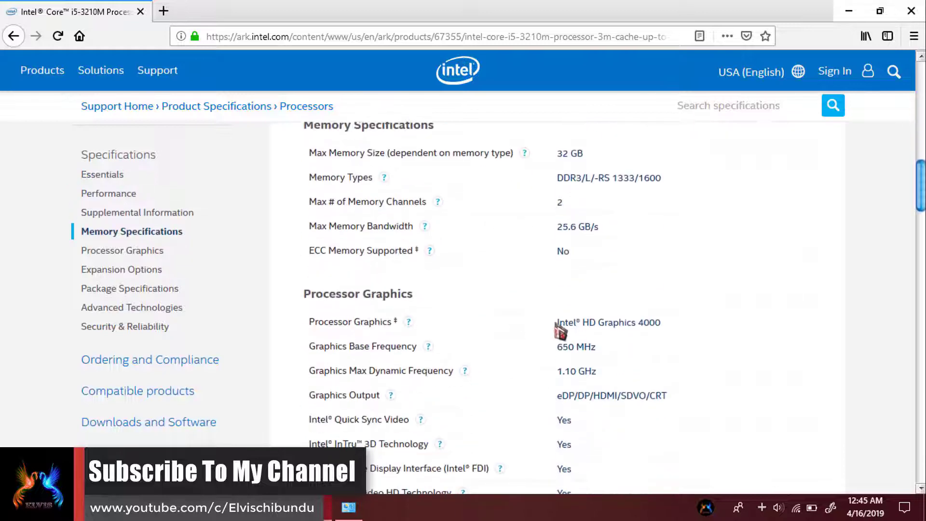
Step: Go back to the search results and copy the "Intel® Core™ i5-2410M" entry from the sticky note
click(14, 36)
click(849, 11)
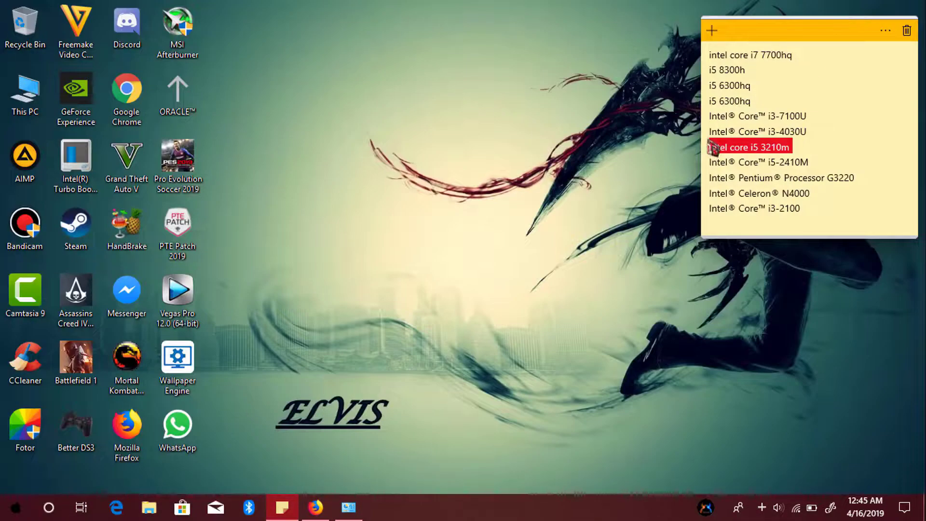
drag(709, 162, 808, 163)
right_click(804, 162)
click(815, 114)
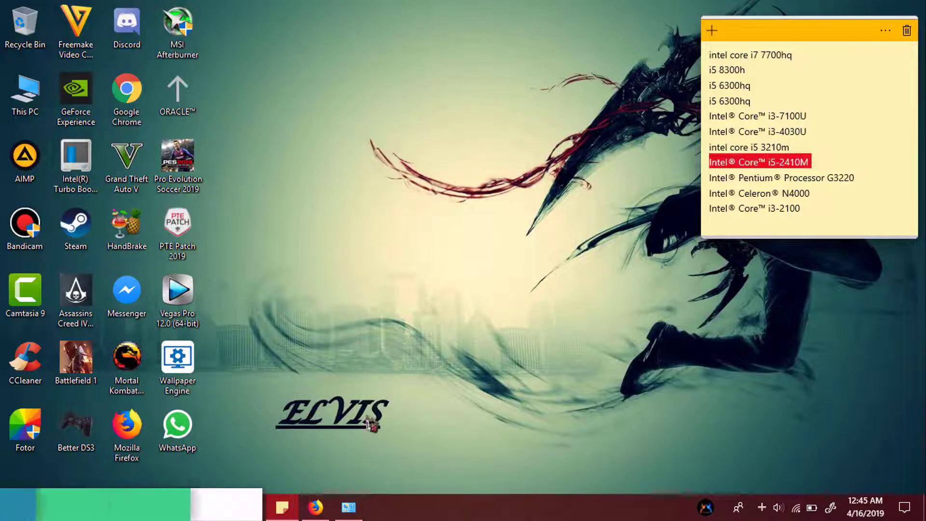
Step: Switch back to Firefox and search Google for the copied "Intel® Core™ i5-2410M" in place of the previous query
click(316, 507)
triple_click(116, 80)
right_click(155, 79)
click(164, 137)
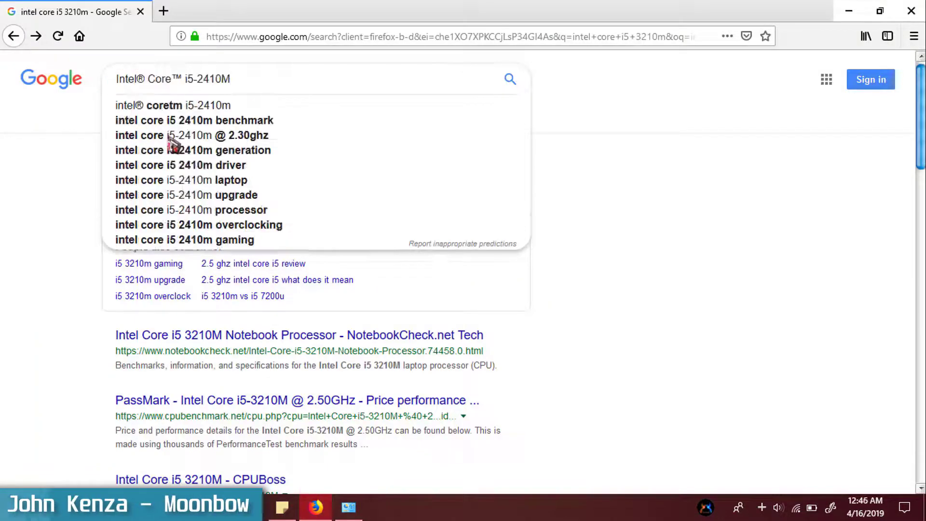
key(Return)
Step: Open the ark.intel.com result for the i5-2410M and highlight its Processor Graphics model
click(202, 175)
scroll(579, 331, down, 10)
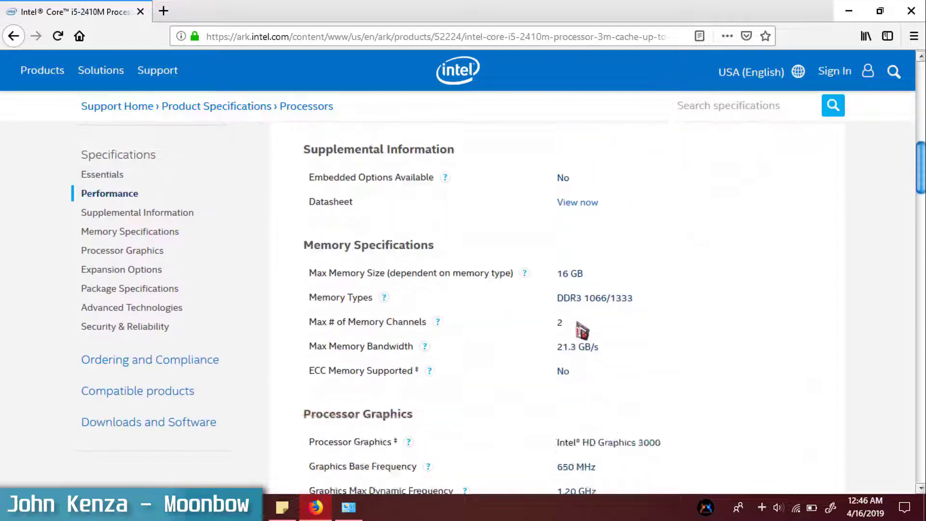
drag(663, 309, 556, 308)
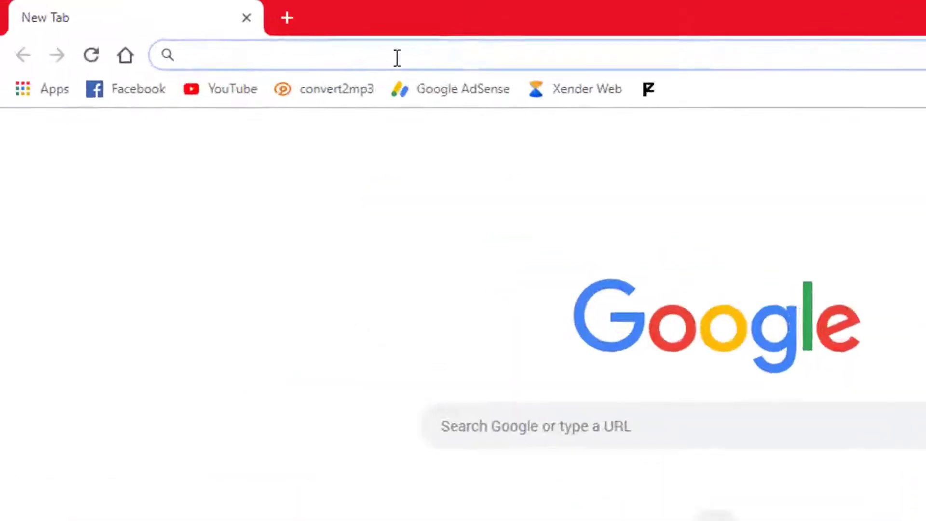
Step: Search Google for "Intel HD graphics driver" and open the "Downloads for Graphics Drivers - Intel" result
text(I)
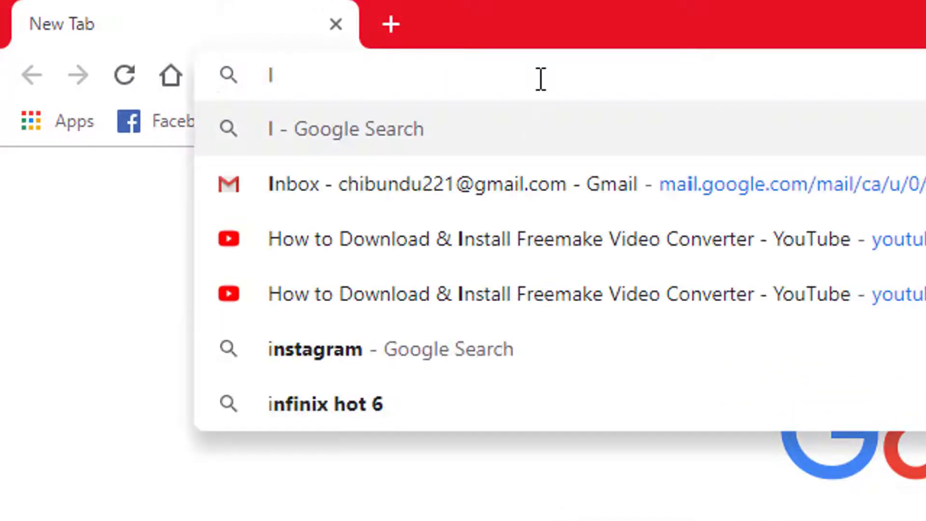
text(ntel HD)
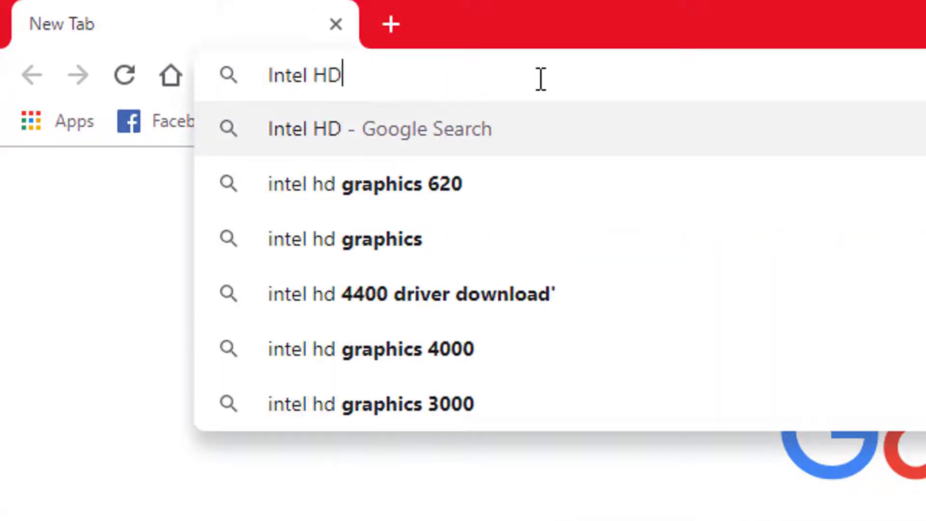
text( graphi)
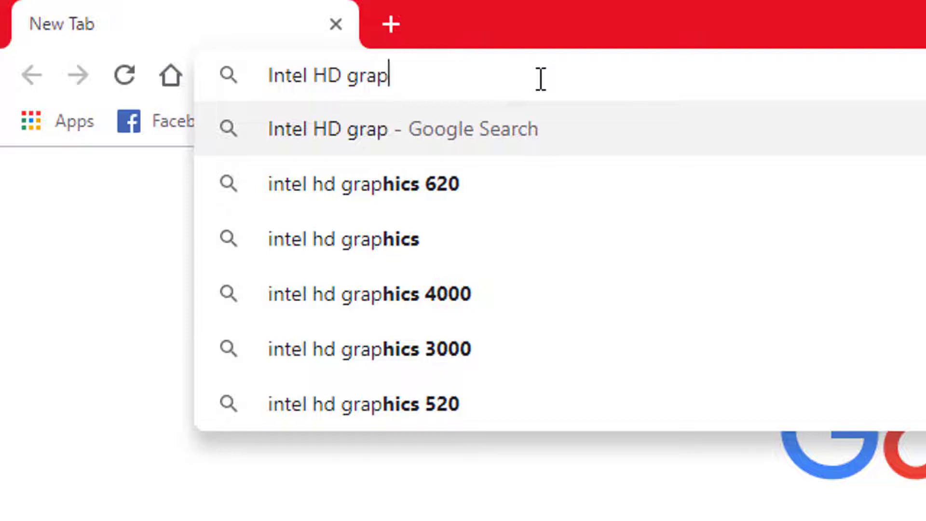
text(cs driver)
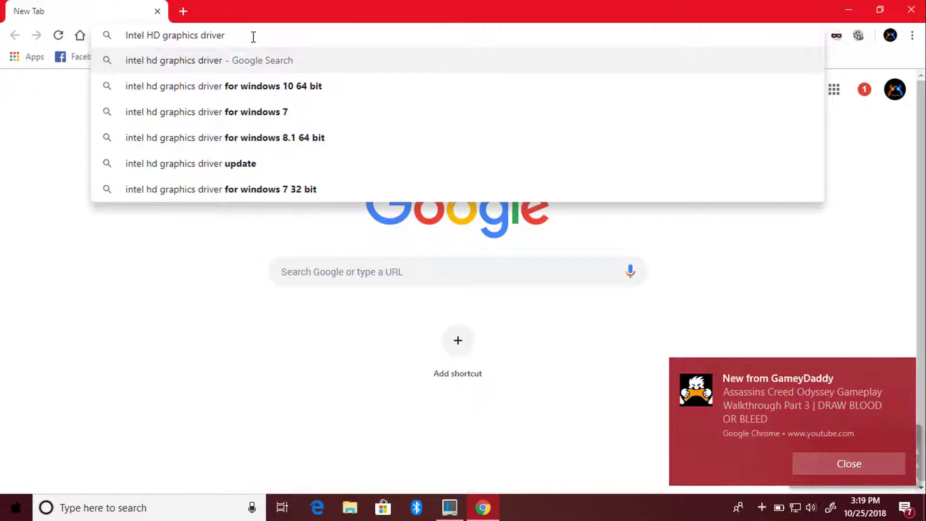
key(Return)
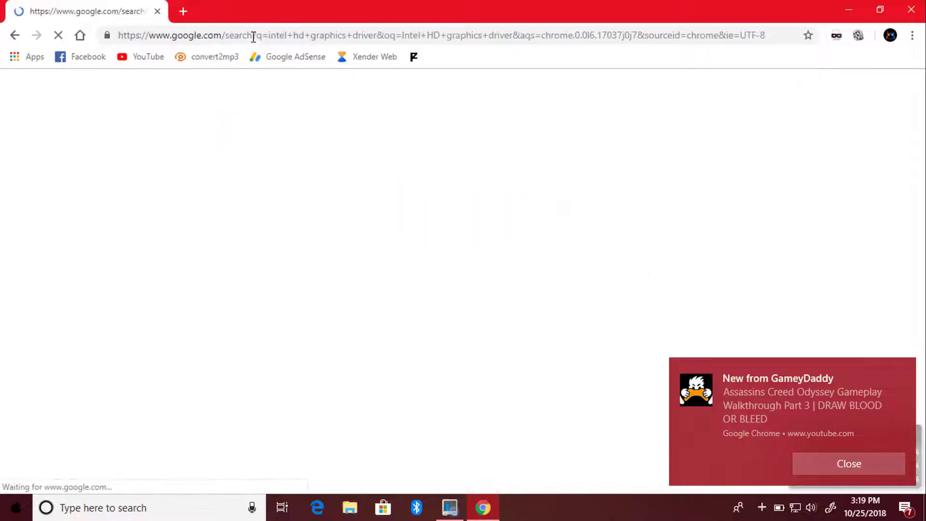
click(844, 466)
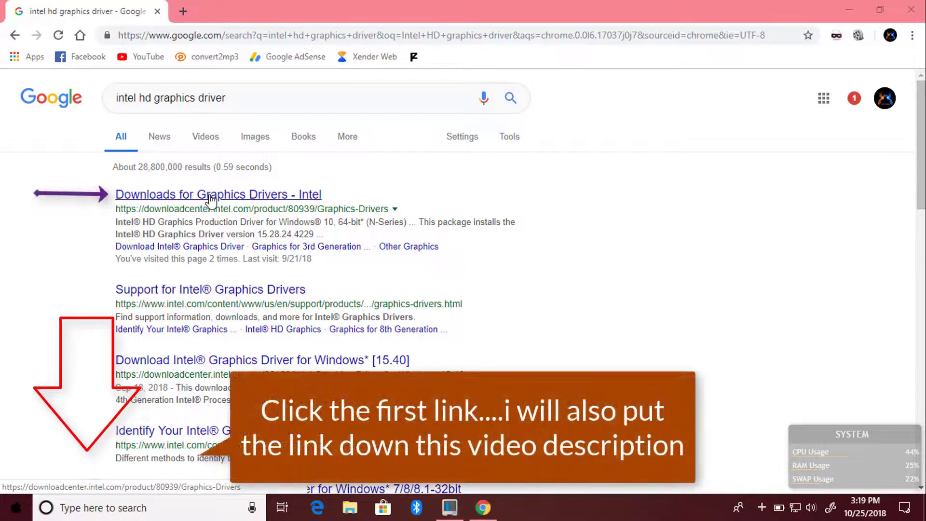
click(211, 195)
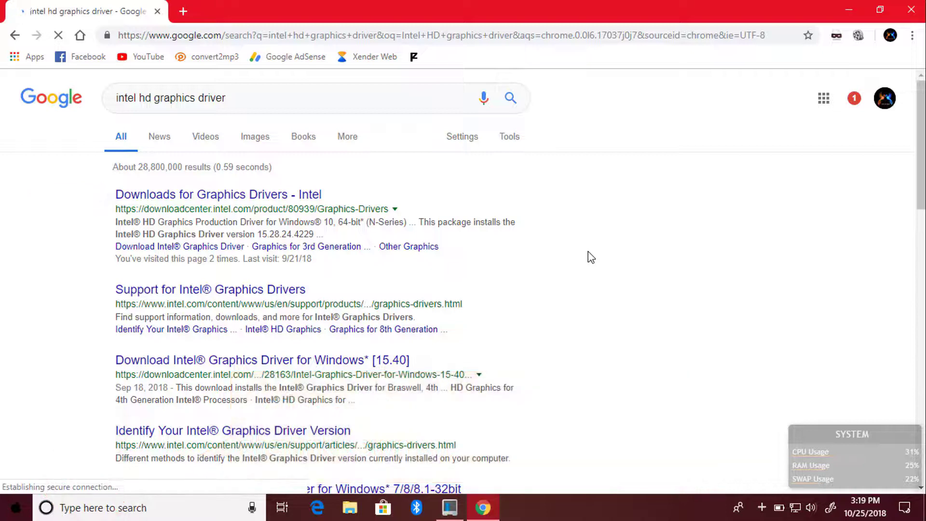
scroll(588, 250, down, 1)
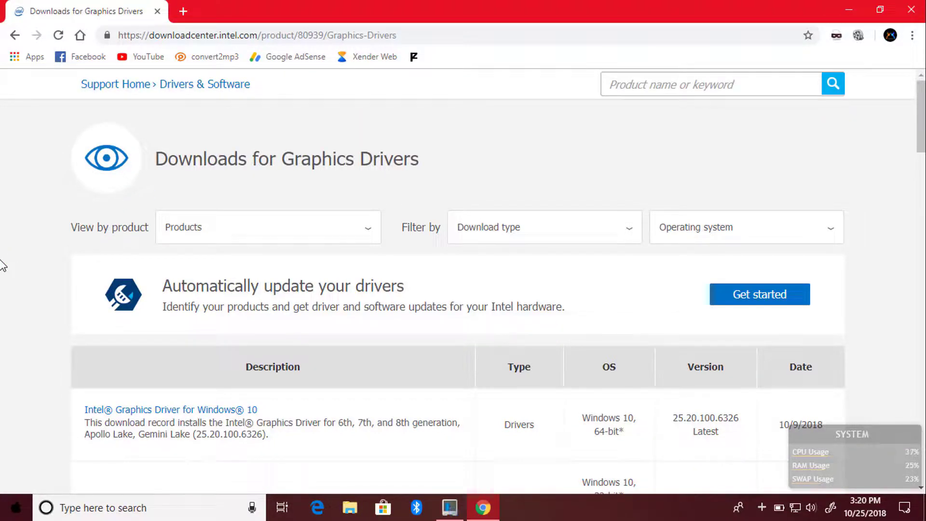
Step: Filter the graphics driver downloads by the Windows 10, 64-bit* operating system and the Drivers download type
click(371, 236)
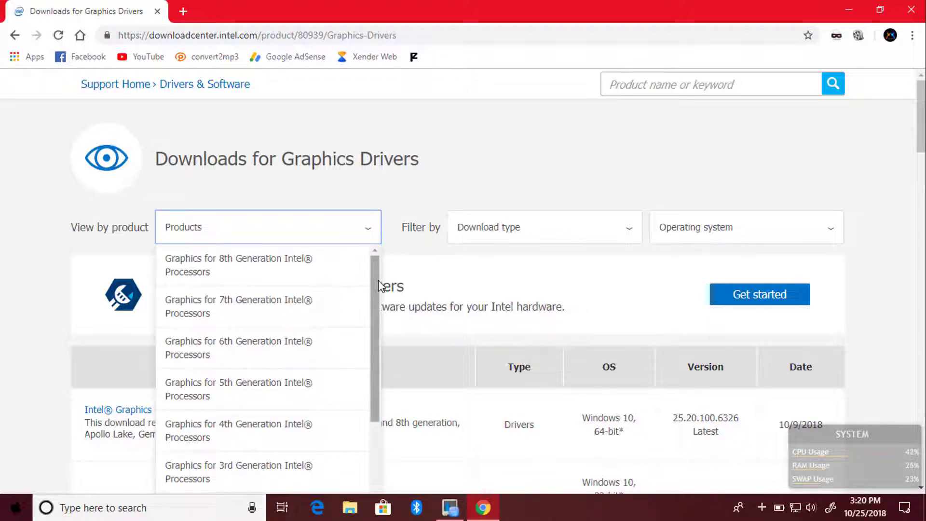
click(373, 244)
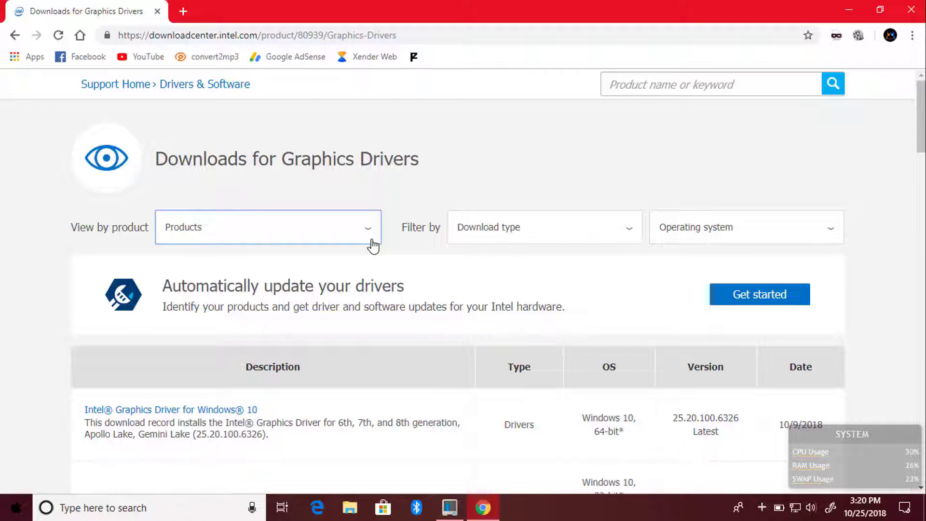
click(808, 240)
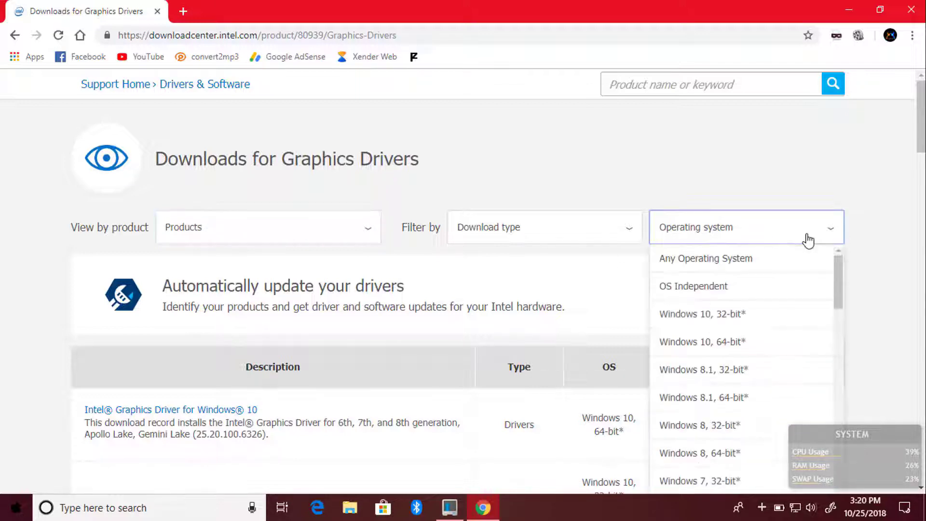
scroll(795, 279, down, 1)
scroll(796, 279, down, 4)
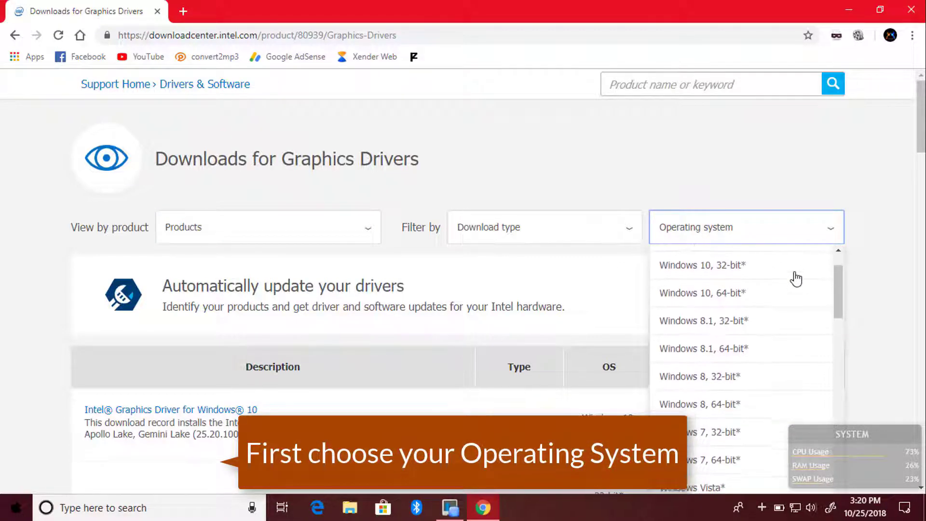
scroll(796, 274, down, 3)
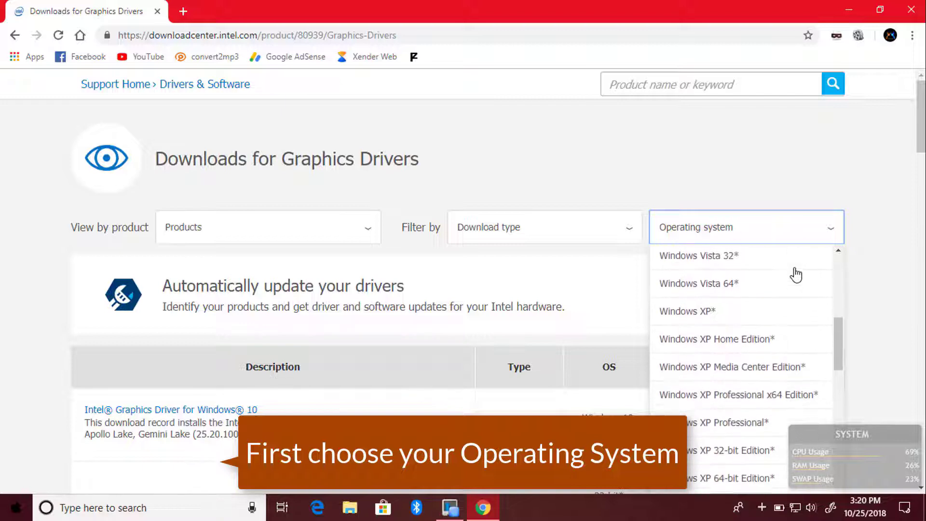
scroll(796, 273, up, 6)
scroll(795, 275, up, 1)
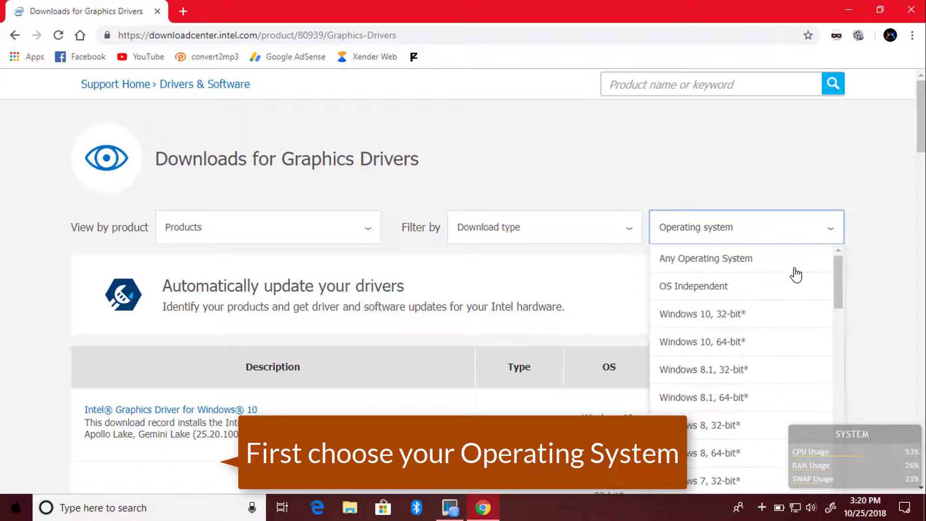
click(712, 343)
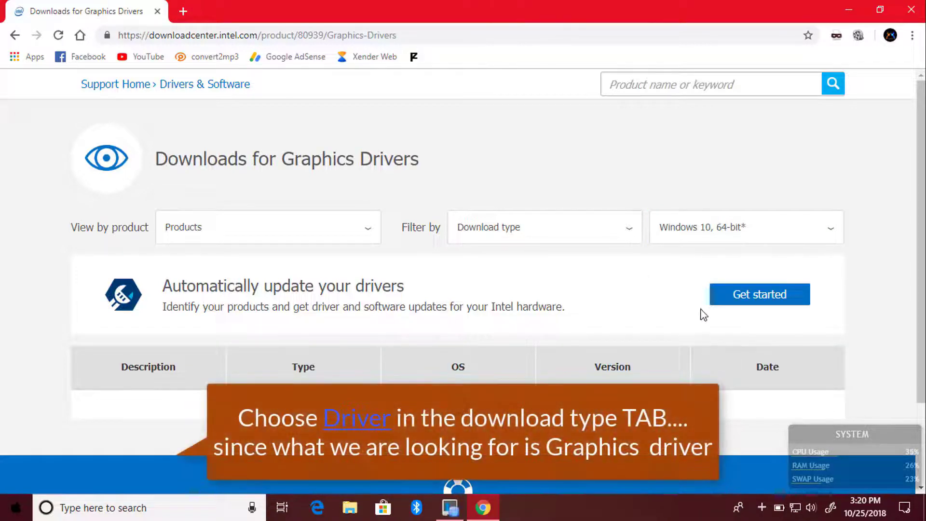
click(632, 235)
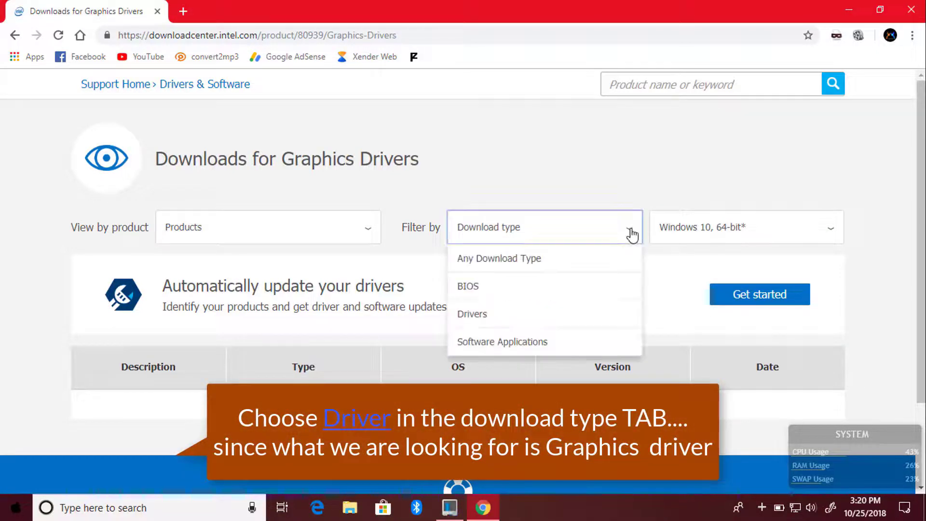
click(482, 315)
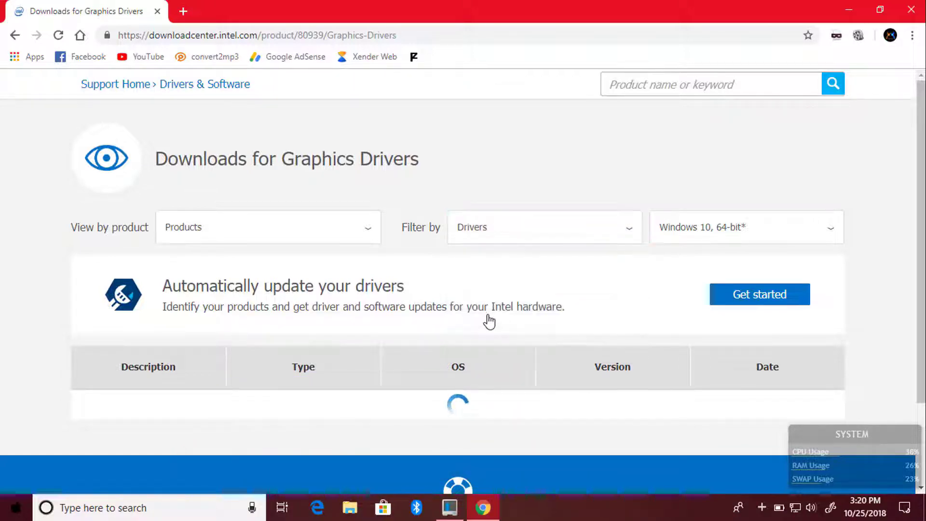
Step: Choose Graphics for 4th Generation Intel® Processors as the product and highlight that name in the page heading
click(367, 234)
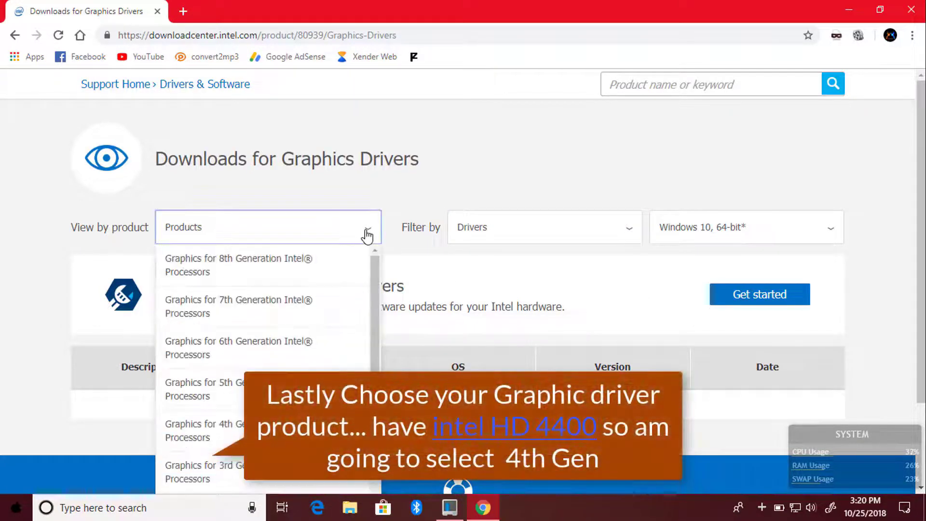
drag(375, 266, 375, 308)
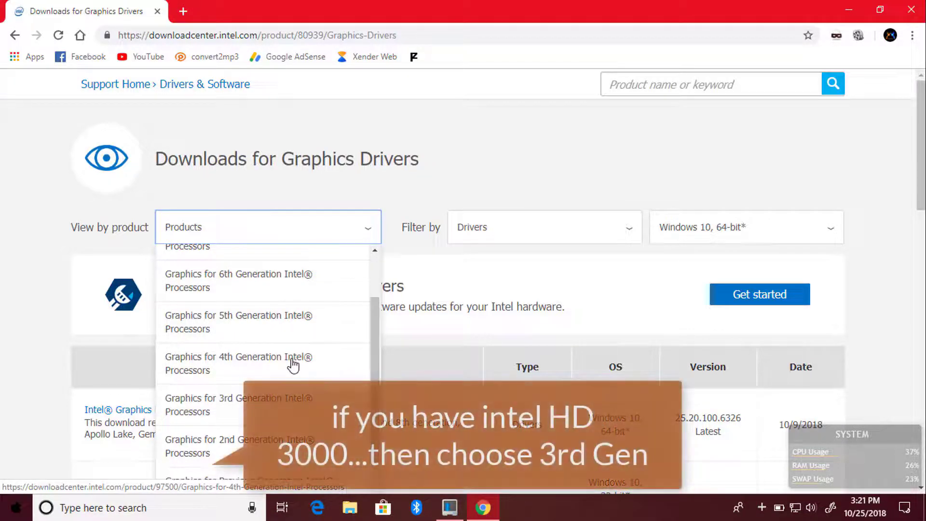
click(292, 365)
drag(390, 161, 537, 164)
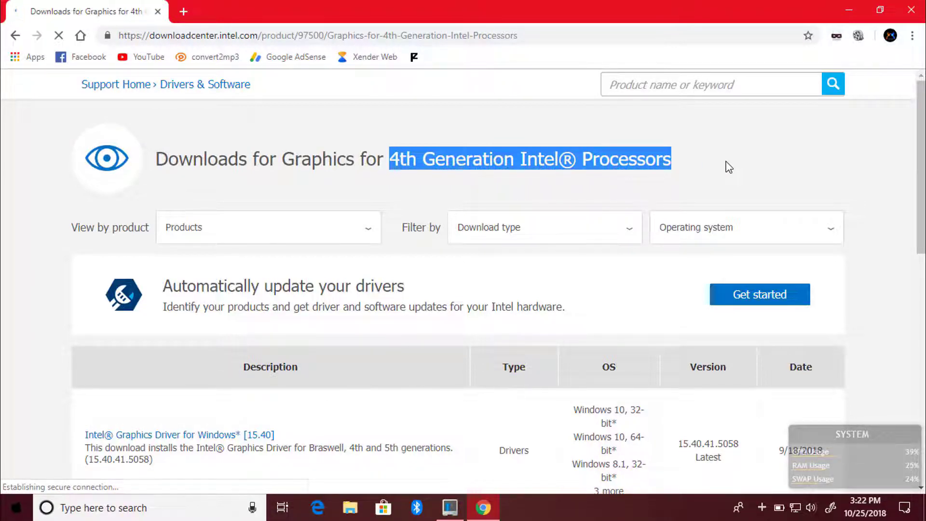
Step: Look through the 4th Generation driver list and open the Intel® Graphics Driver for Windows* [15.40] entry
scroll(727, 163, down, 1)
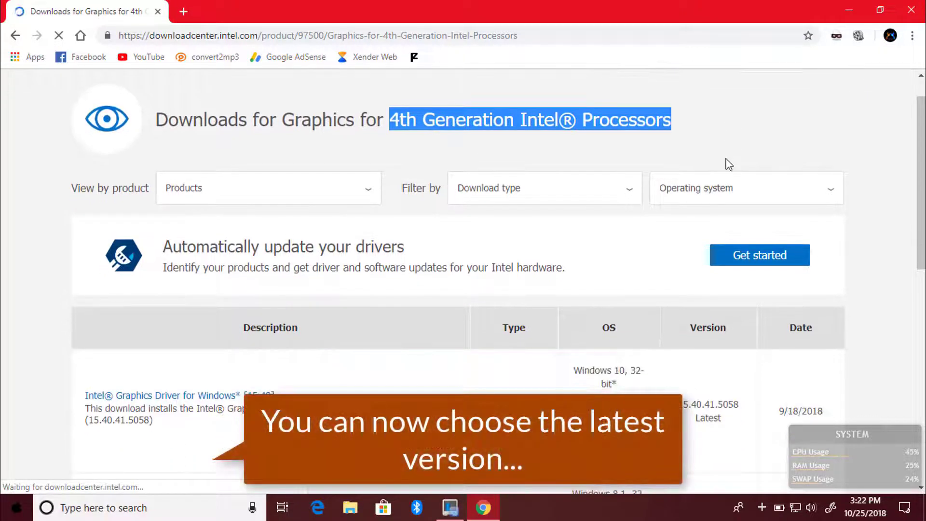
scroll(722, 144, down, 2)
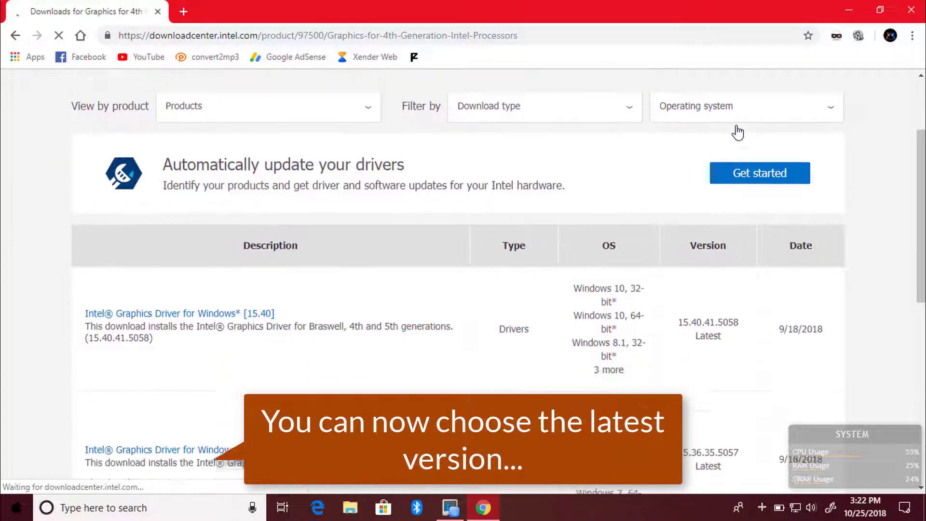
scroll(738, 132, down, 7)
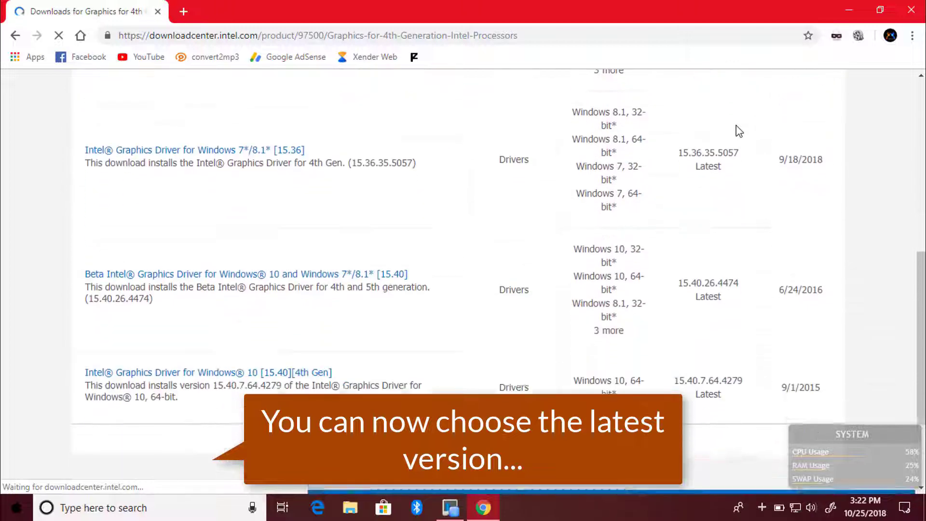
scroll(737, 132, up, 2)
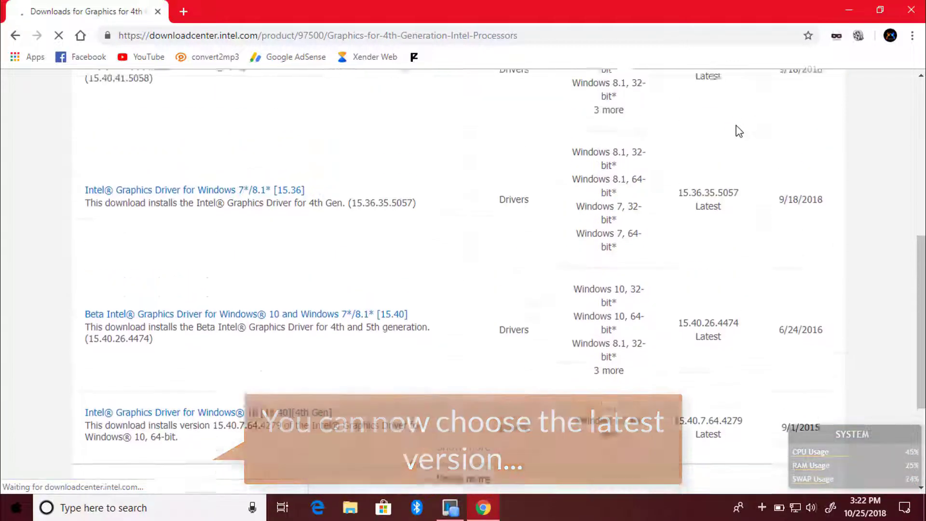
scroll(737, 131, up, 3)
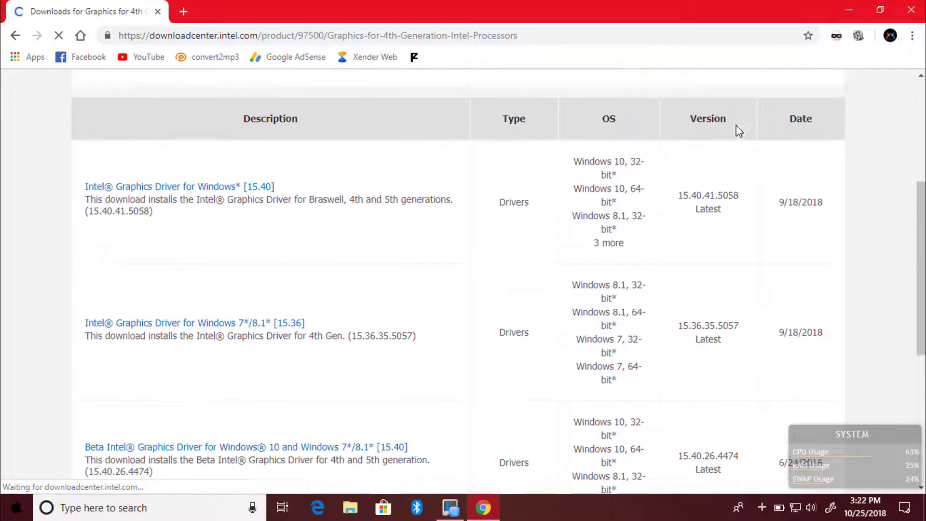
scroll(738, 131, up, 1)
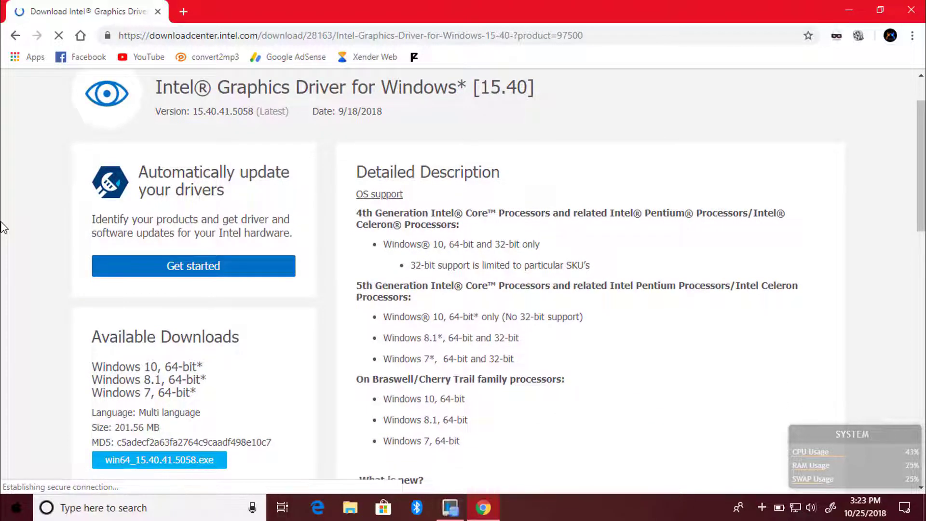
Step: Download the 64-bit driver package win64_15.40.41.5058.zip from the available downloads
scroll(2, 226, down, 2)
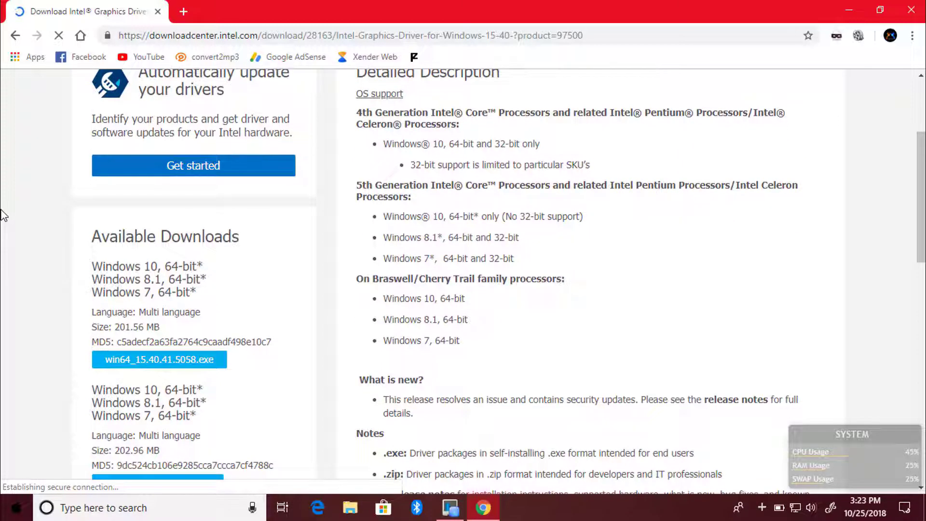
scroll(2, 215, up, 3)
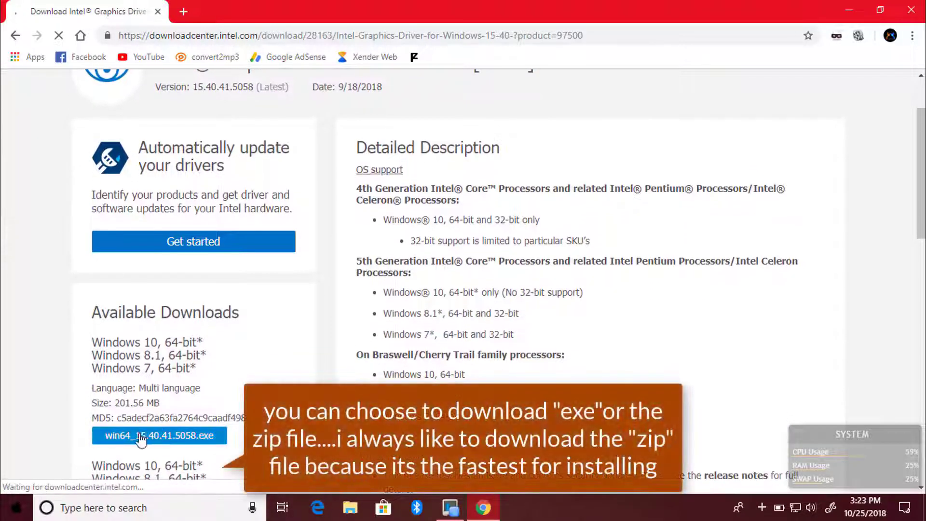
scroll(164, 436, down, 3)
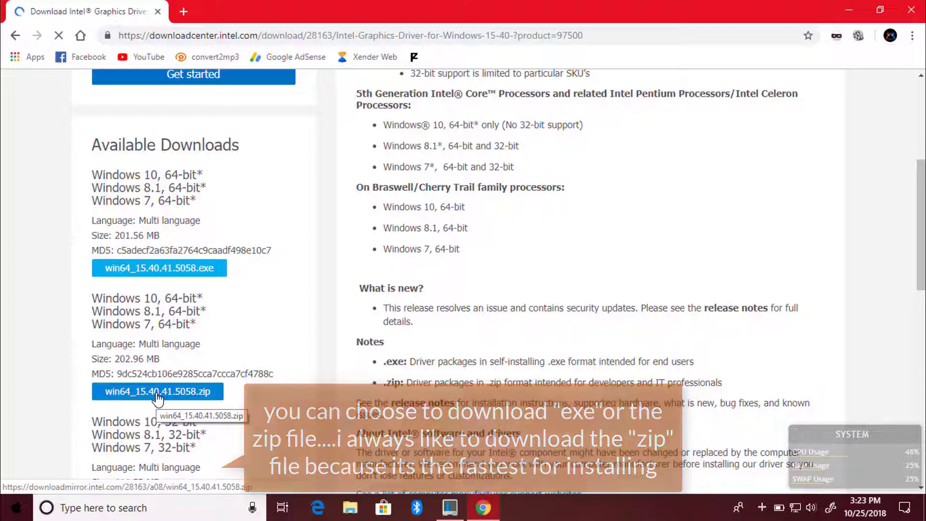
click(157, 392)
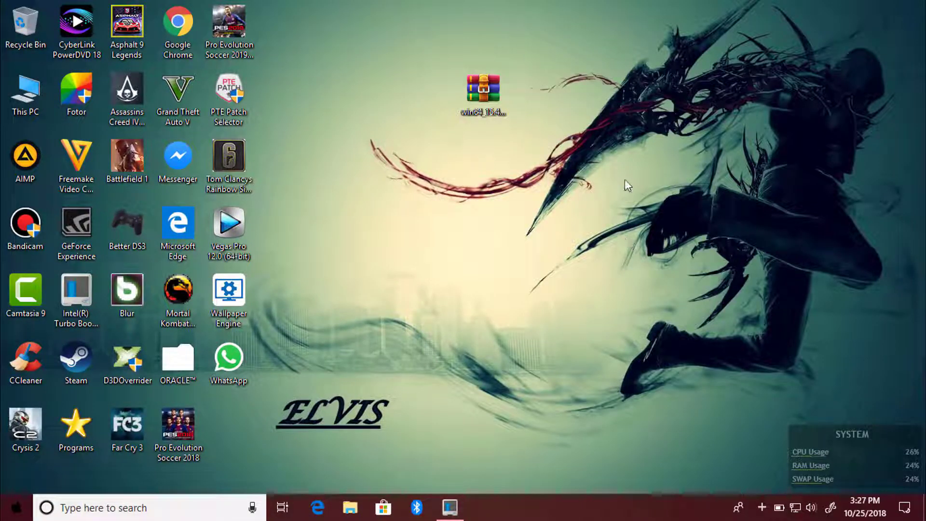
Step: Extract the downloaded driver archive on the desktop with WinRAR into a win64_15.40.41.5058 folder
right_click(475, 103)
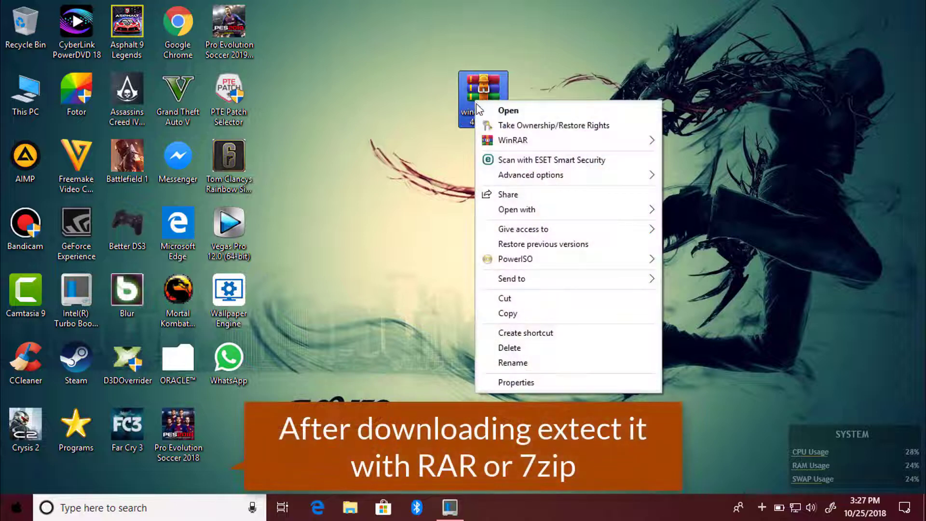
mouse_move(621, 139)
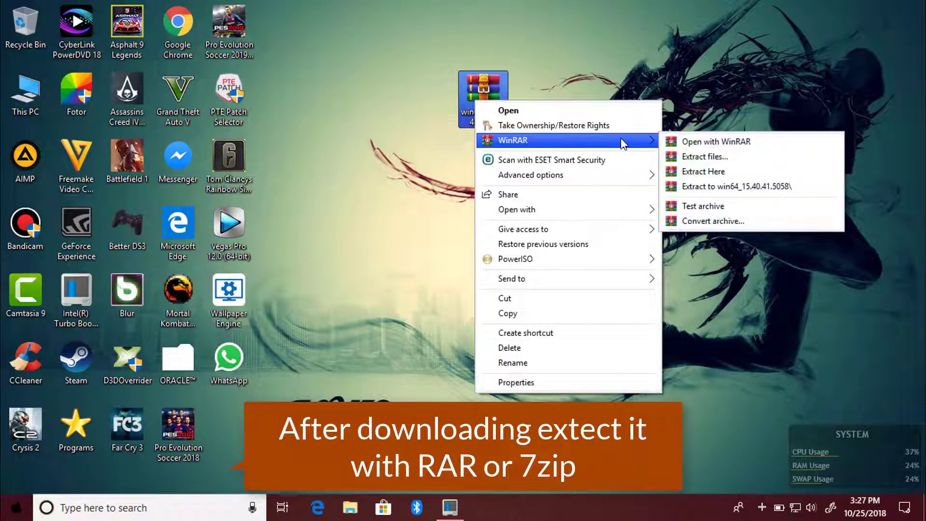
click(733, 183)
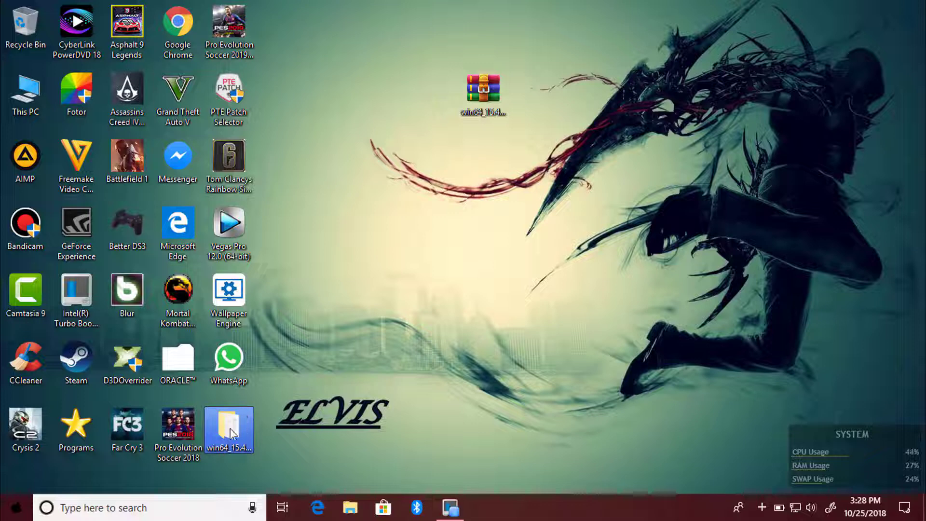
Step: Move the extracted driver folder to the open desktop area near the archive and delete the win64_15.40.41.5058 archive
drag(231, 433, 475, 90)
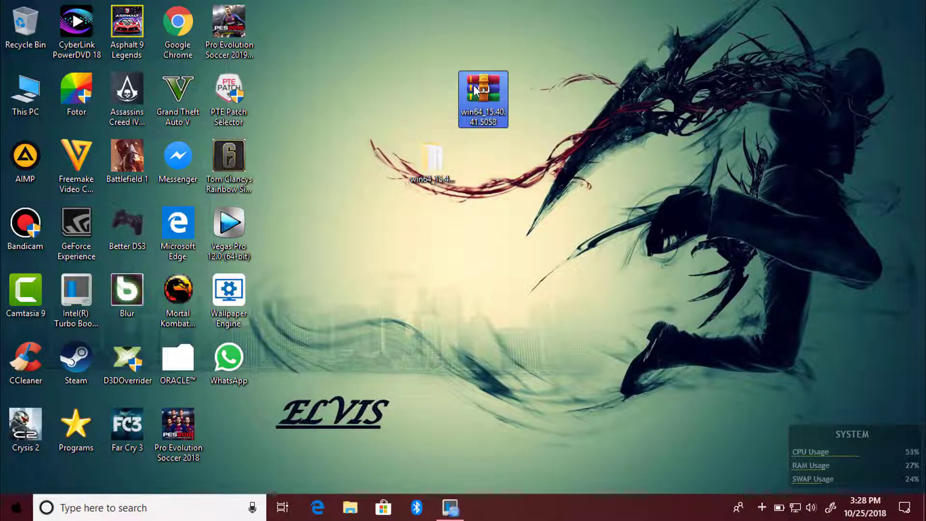
key(Delete)
key(Return)
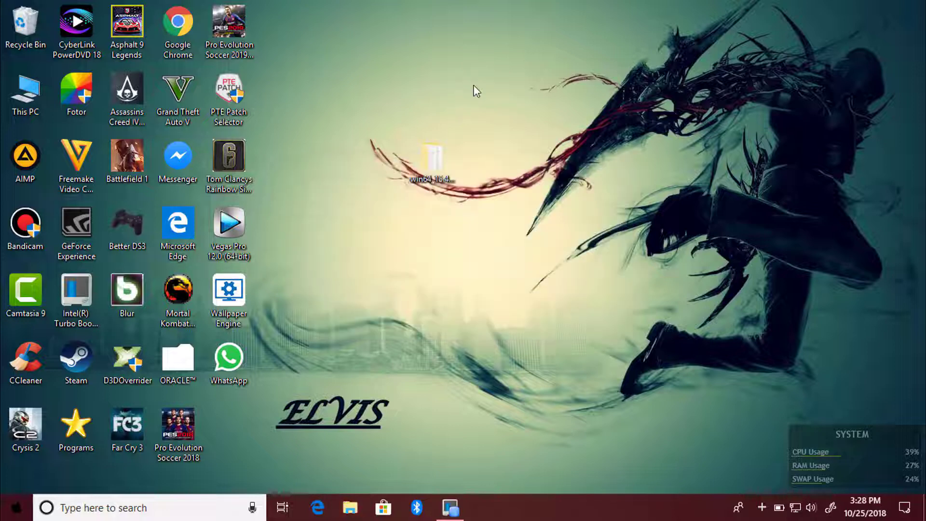
Step: Launch the igxpin installer from the extracted win64_15.40.41.5058 folder, allow it to run, and close the folder window
double_click(424, 156)
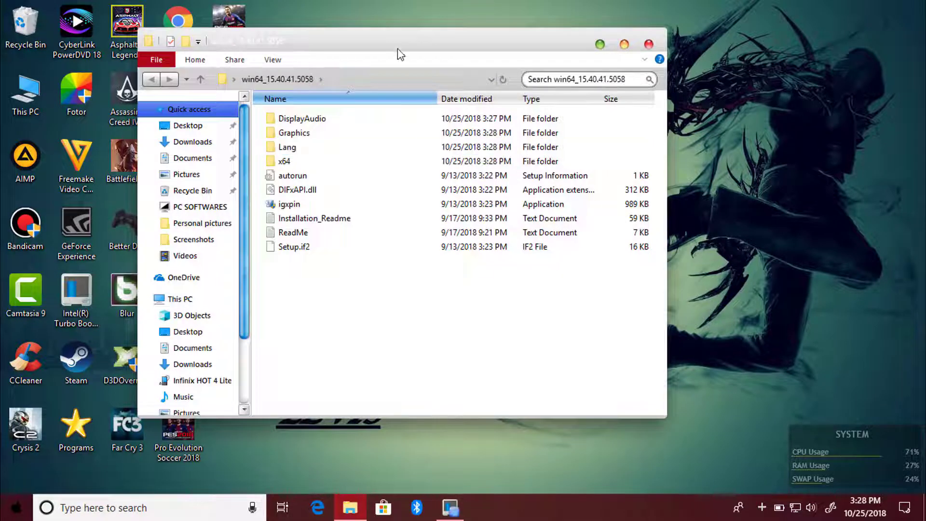
drag(397, 48, 475, 55)
click(387, 211)
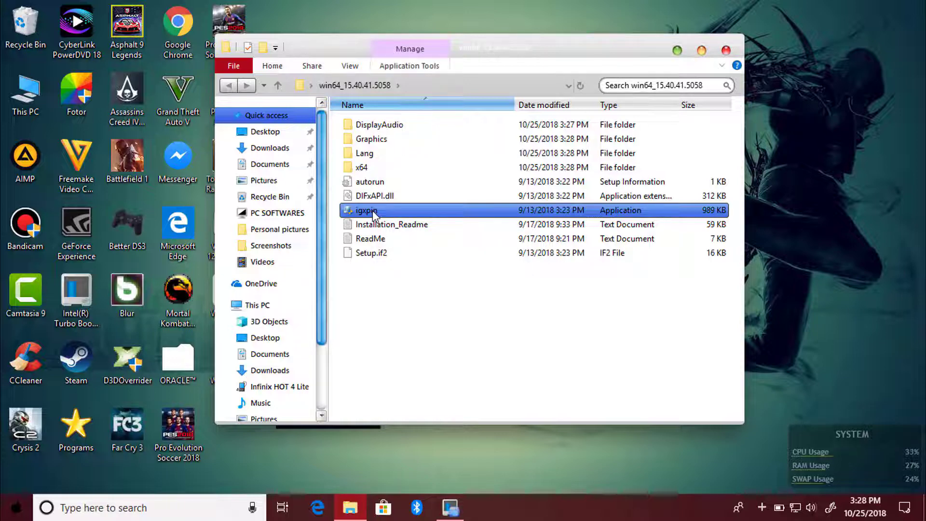
right_click(373, 210)
click(436, 166)
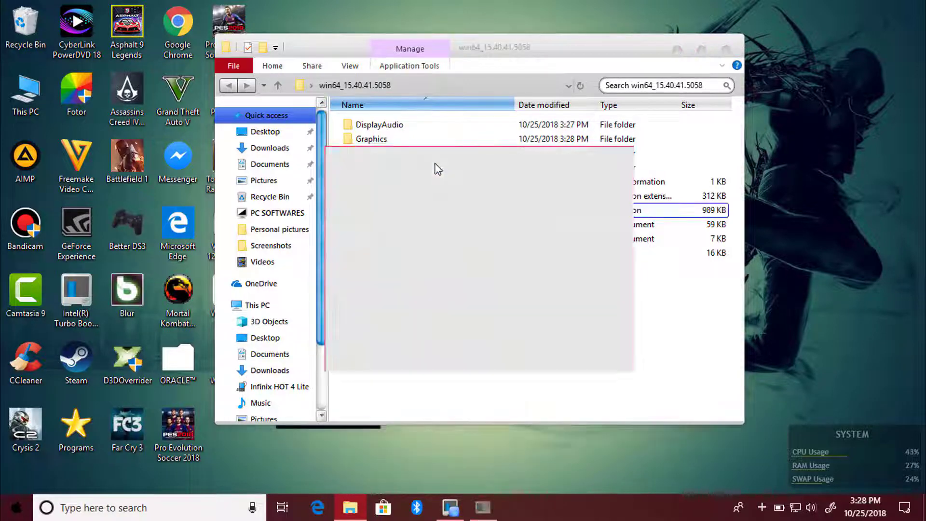
click(421, 342)
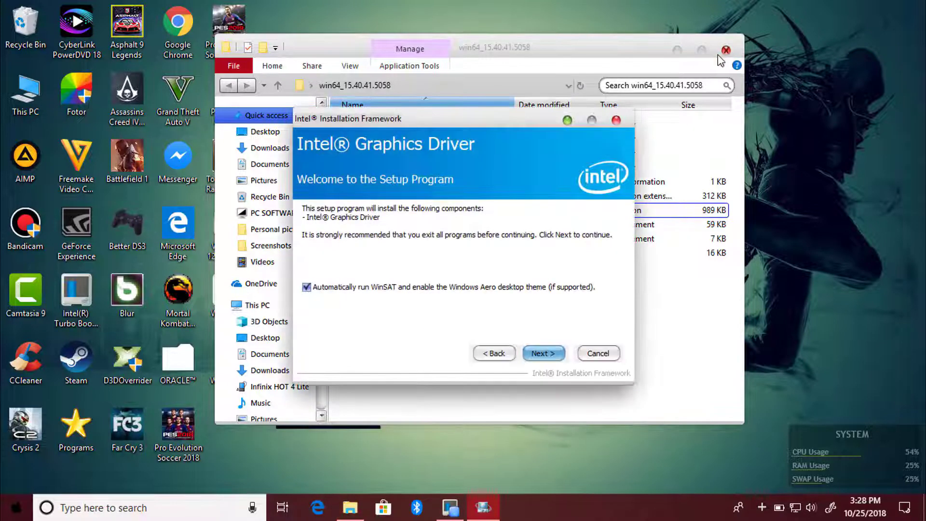
click(726, 50)
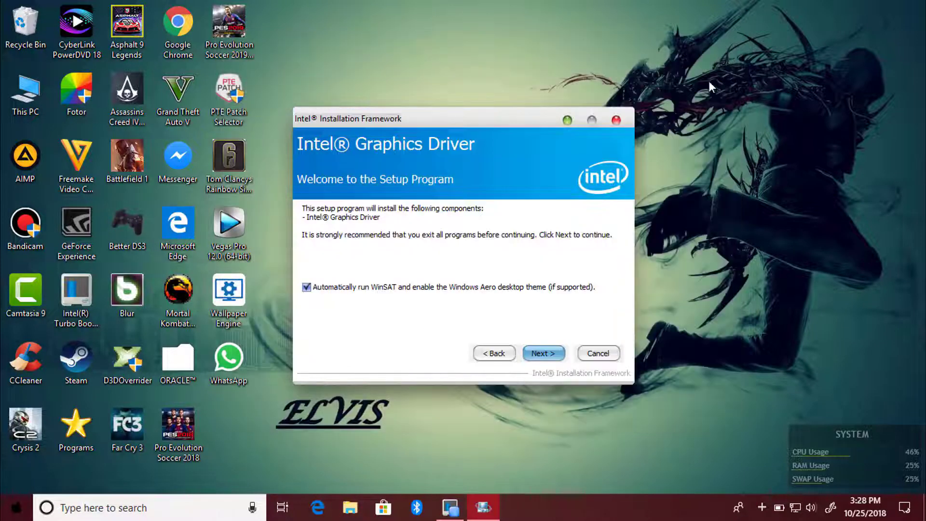
Step: Install the Intel® Graphics Driver, accepting the license agreement and continuing past the readme, and finish the setup
click(544, 354)
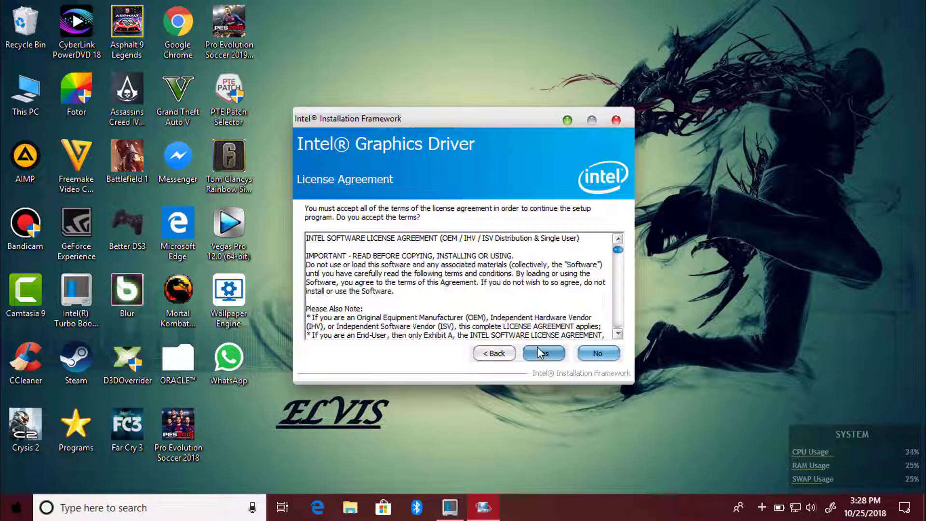
click(537, 346)
drag(307, 283, 538, 282)
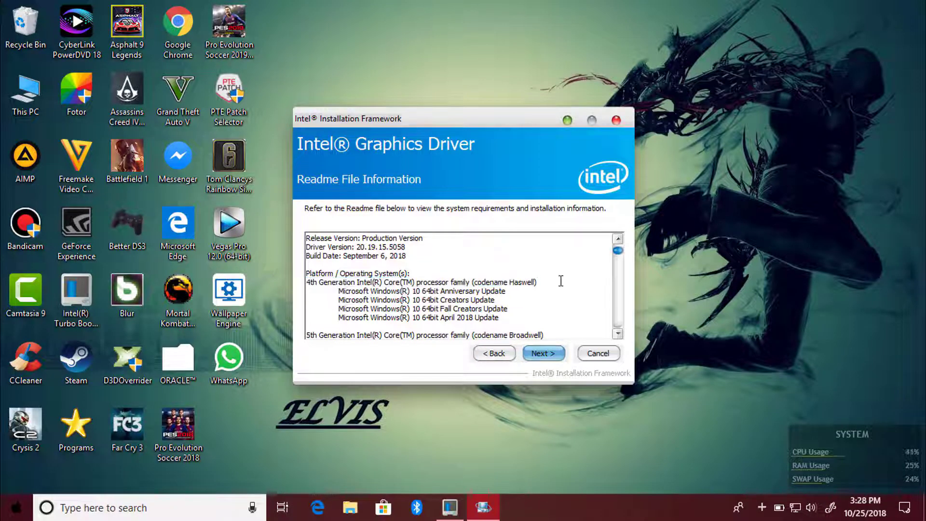
click(543, 354)
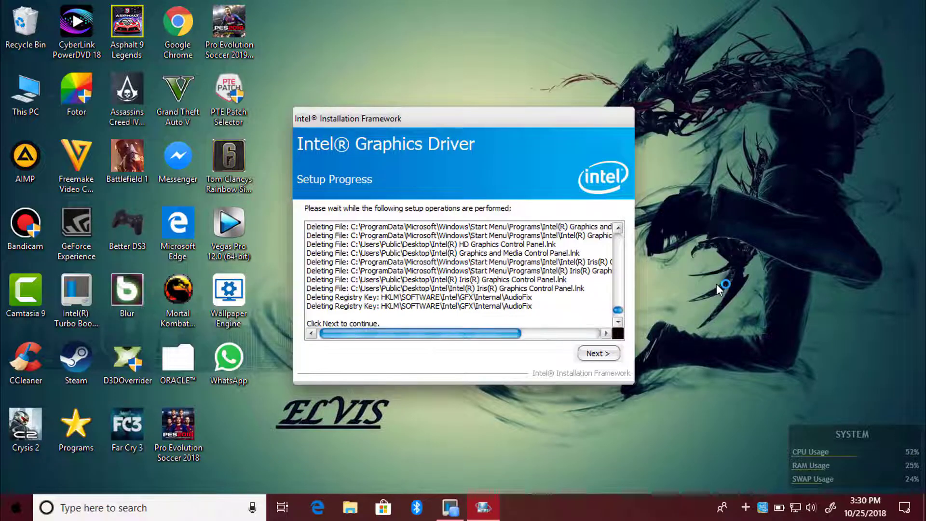
click(598, 354)
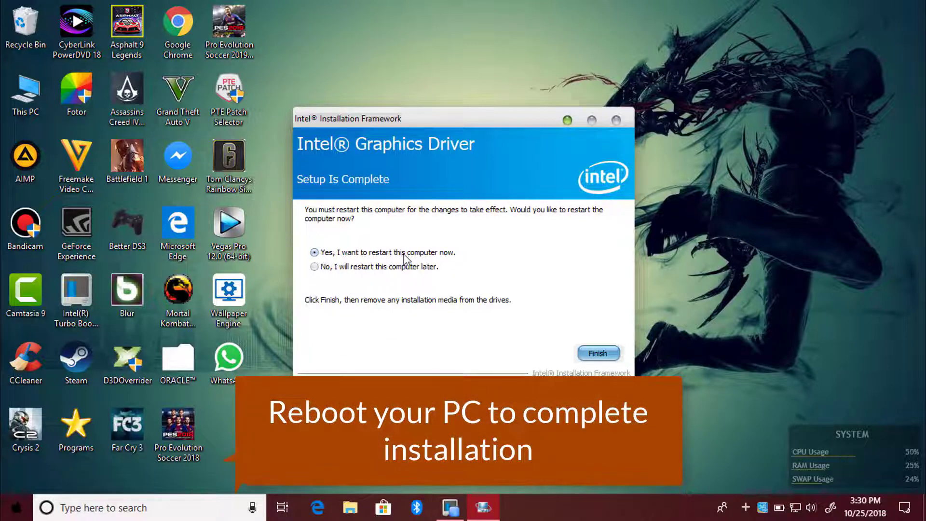
click(607, 355)
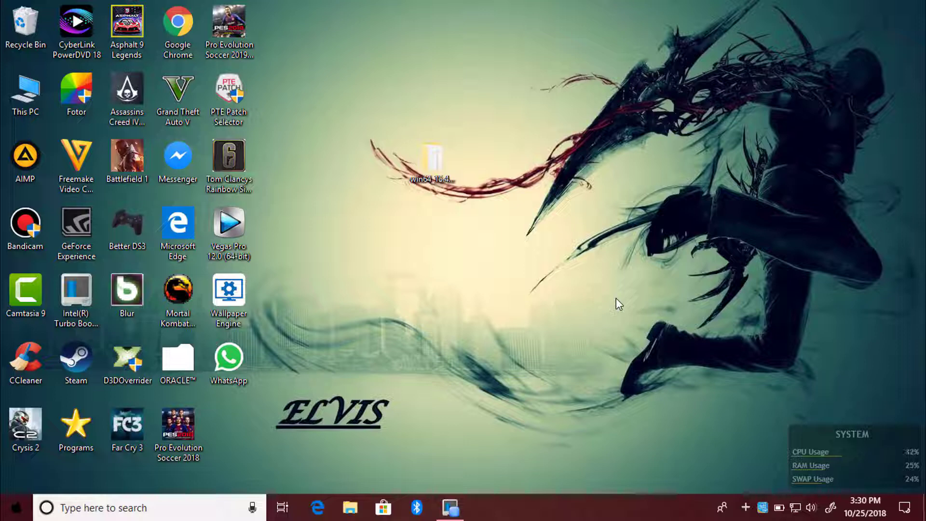
Step: Check the driver date and version of the Intel(R) HD Graphics Family display adapter in Device Manager, and close it
right_click(16, 507)
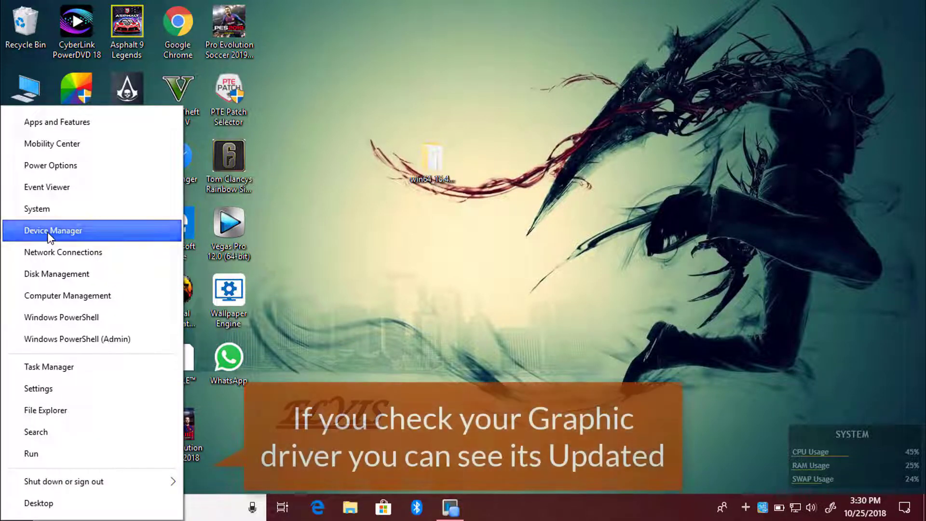
click(48, 232)
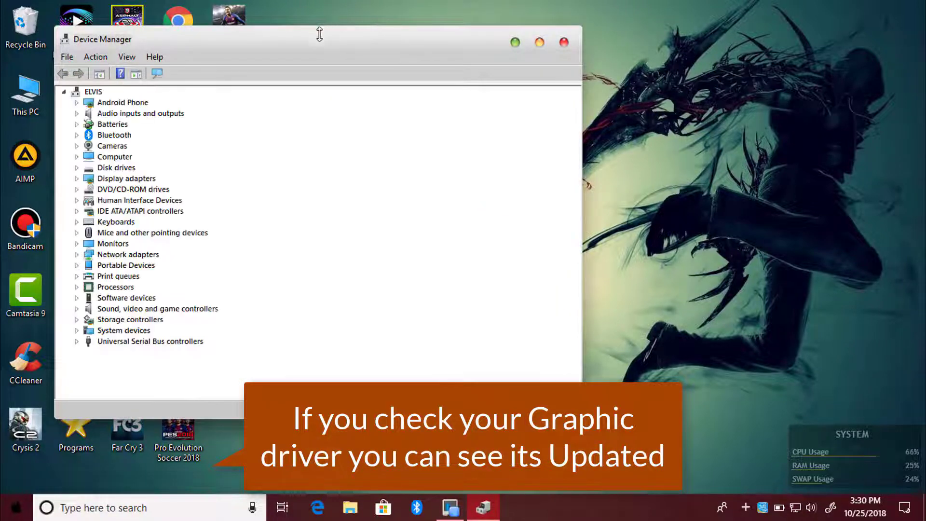
drag(305, 47, 518, 60)
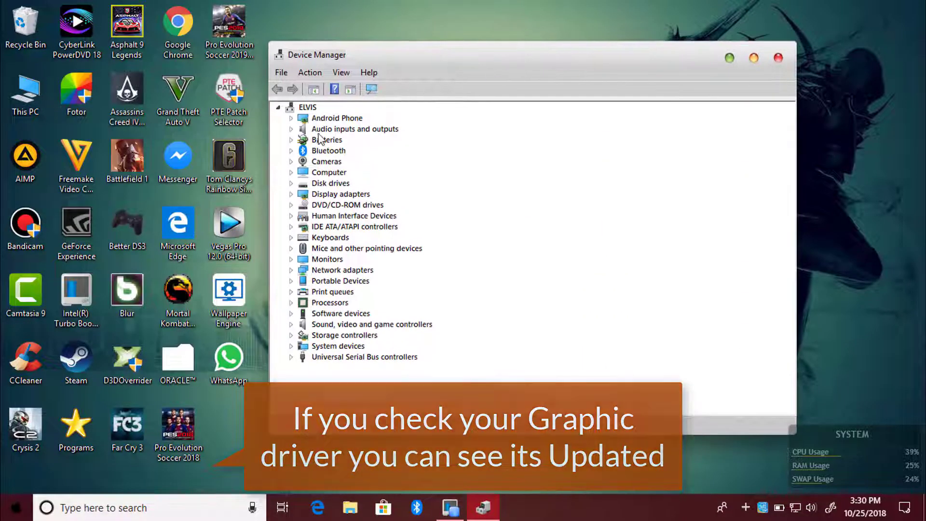
click(291, 194)
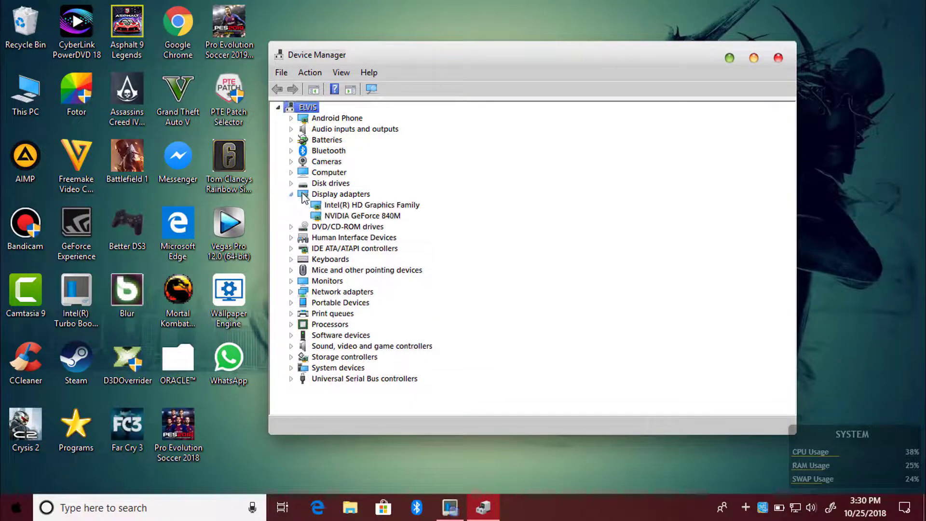
double_click(339, 205)
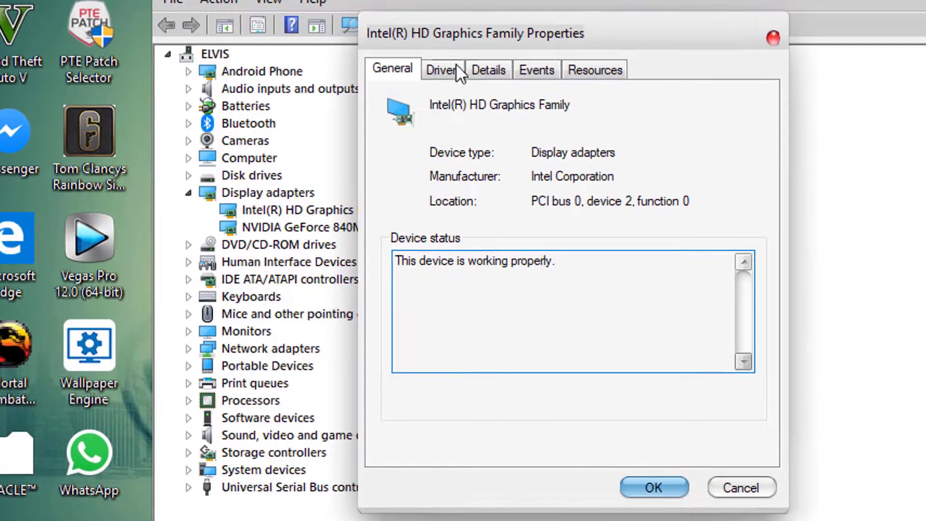
click(460, 72)
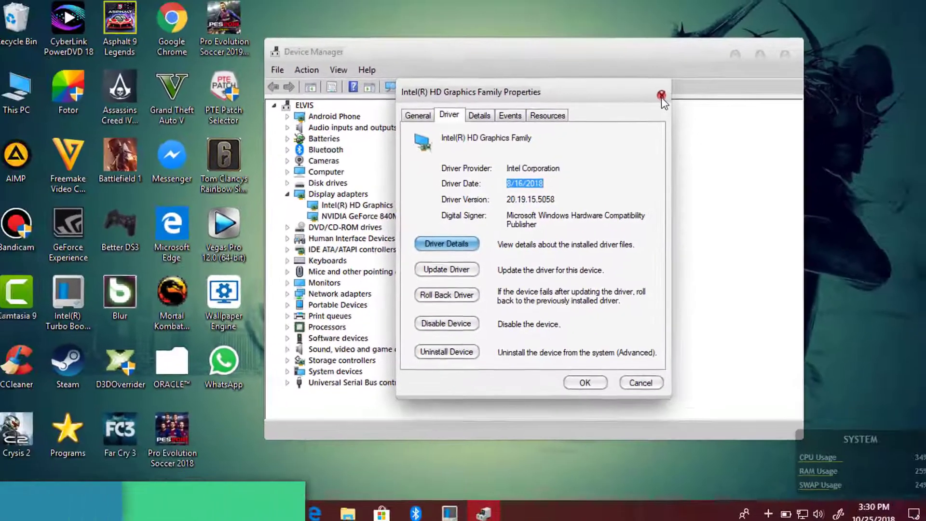
click(773, 38)
click(778, 58)
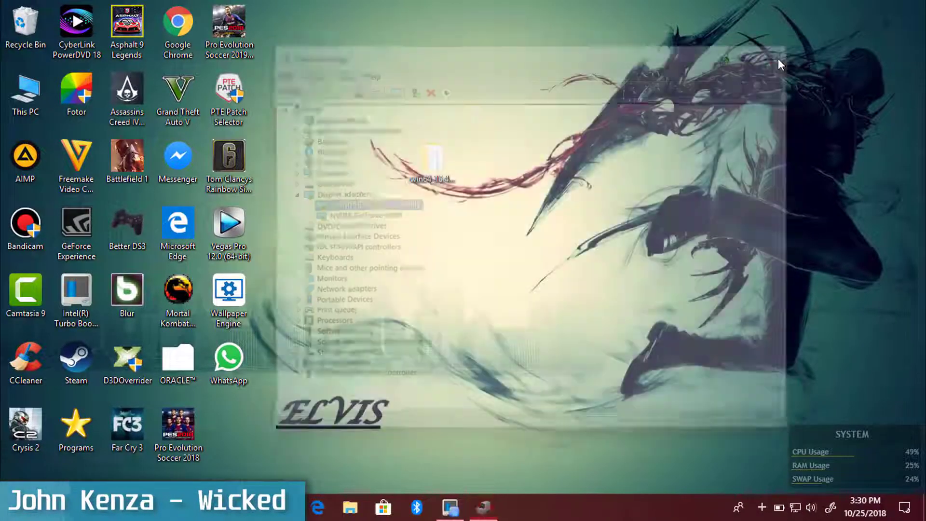
Step: Open the Intel Graphics Properties from the desktop
right_click(497, 114)
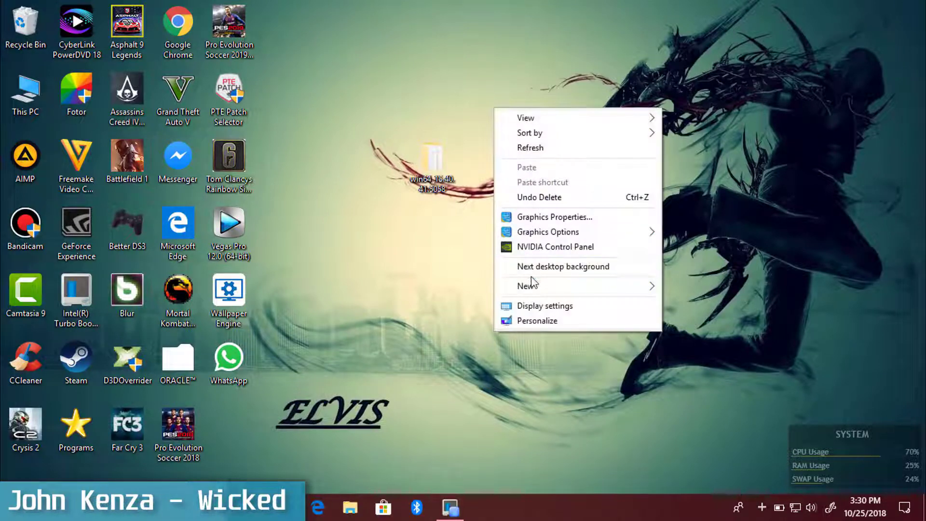
click(534, 217)
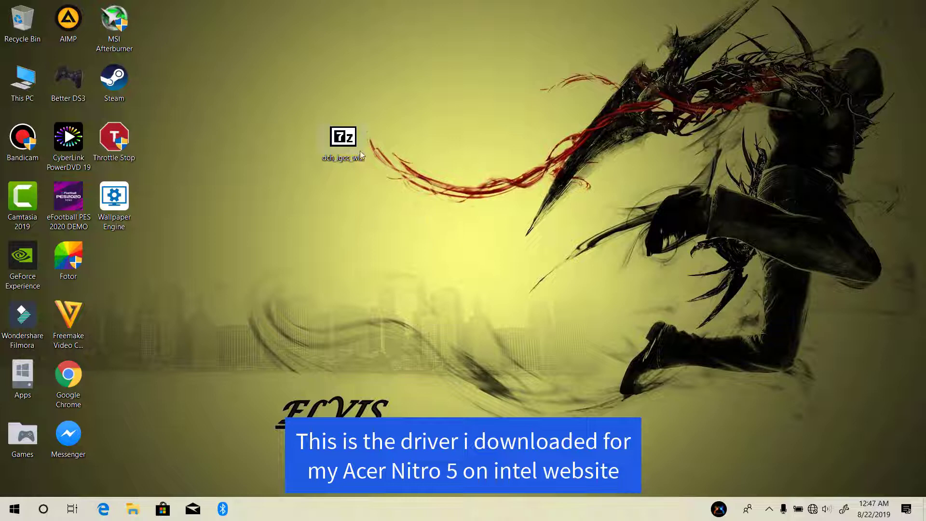
Step: Extract the dch_igcc_win64_26.20.100.6861 archive on the desktop with WinRAR into its own folder and move the archive to the Recycle Bin
drag(351, 99, 351, 99)
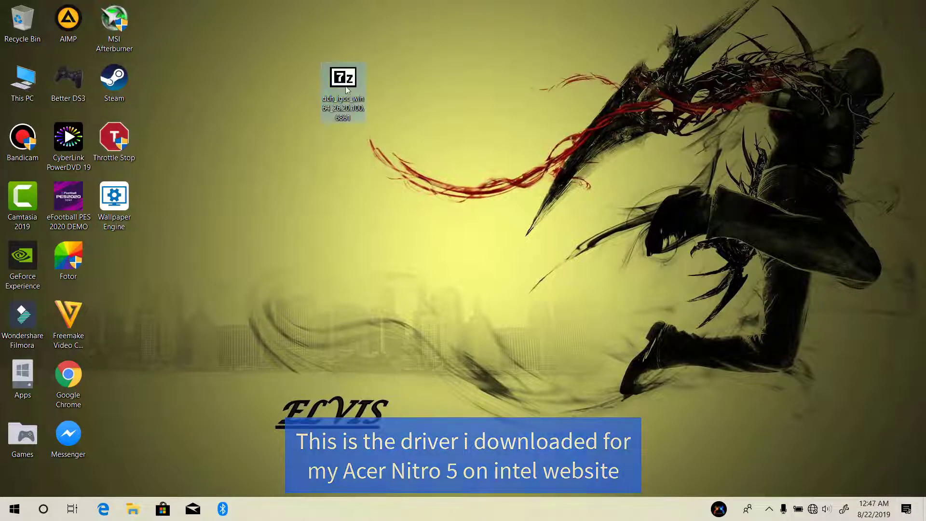
right_click(346, 87)
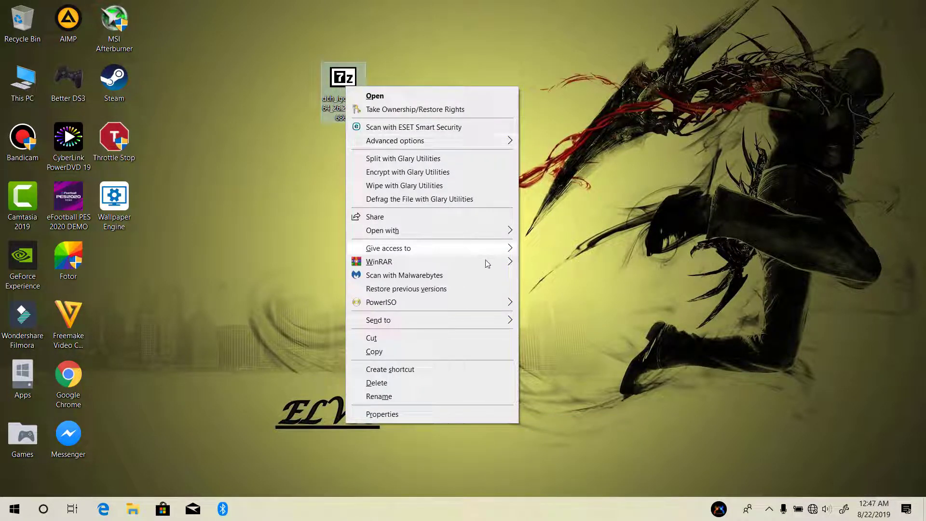
mouse_move(490, 262)
click(583, 309)
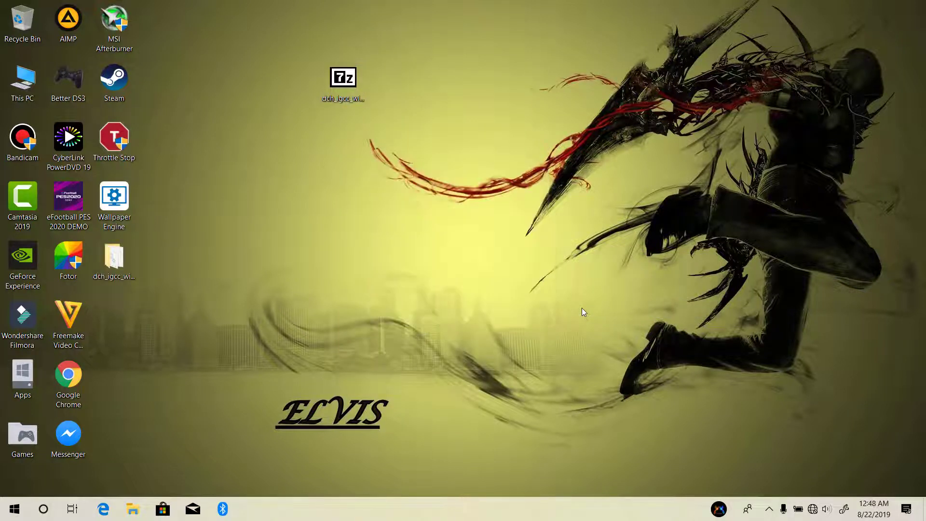
drag(343, 79, 22, 20)
Step: Try to install the driver with igxpin from the extracted dch_igcc_win64_26.20.100.6861 folder, and decline the visit to Intel's support website
drag(113, 258, 397, 98)
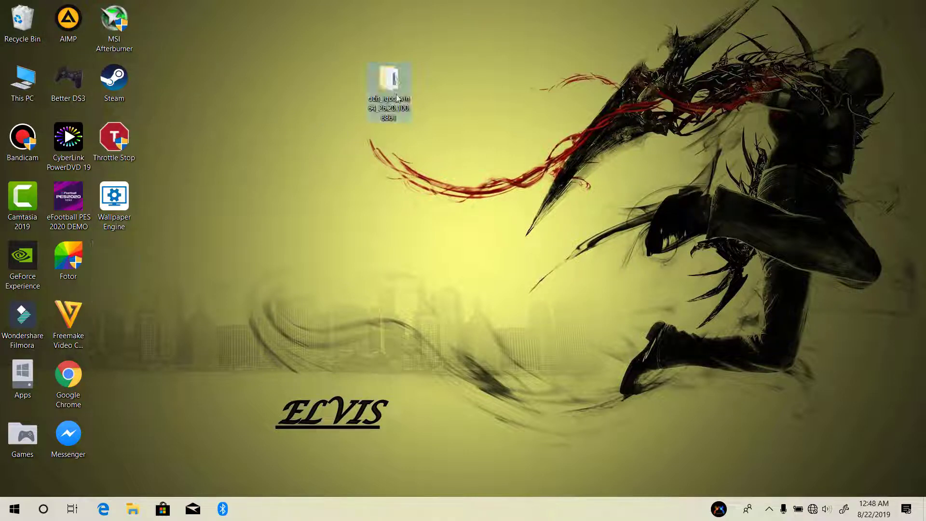
double_click(395, 94)
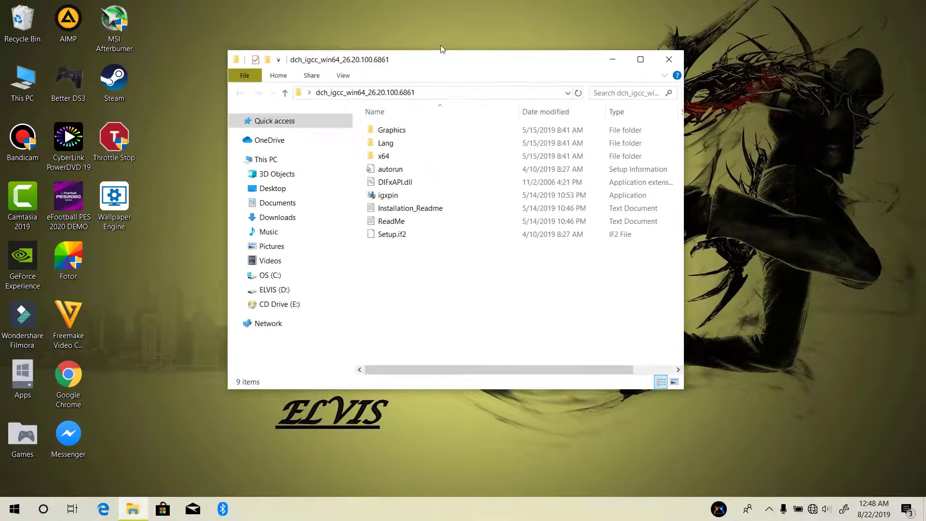
double_click(389, 197)
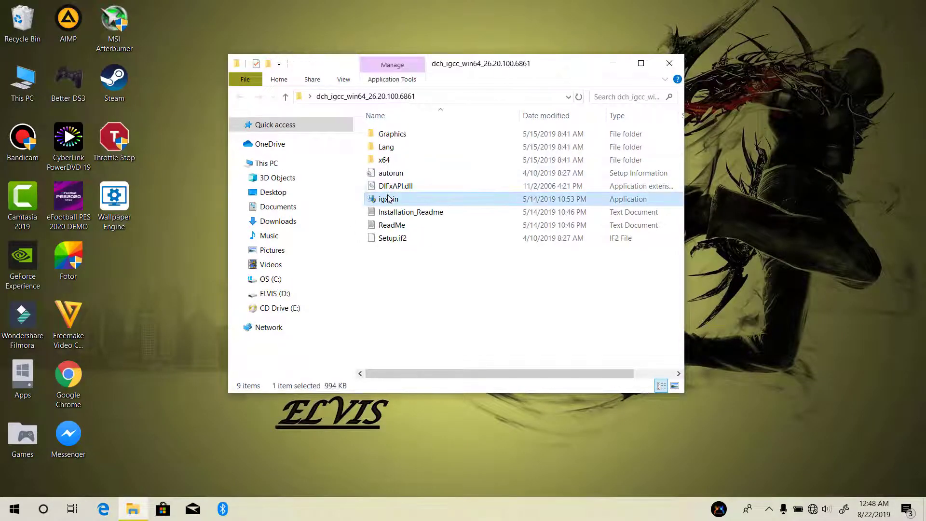
click(390, 326)
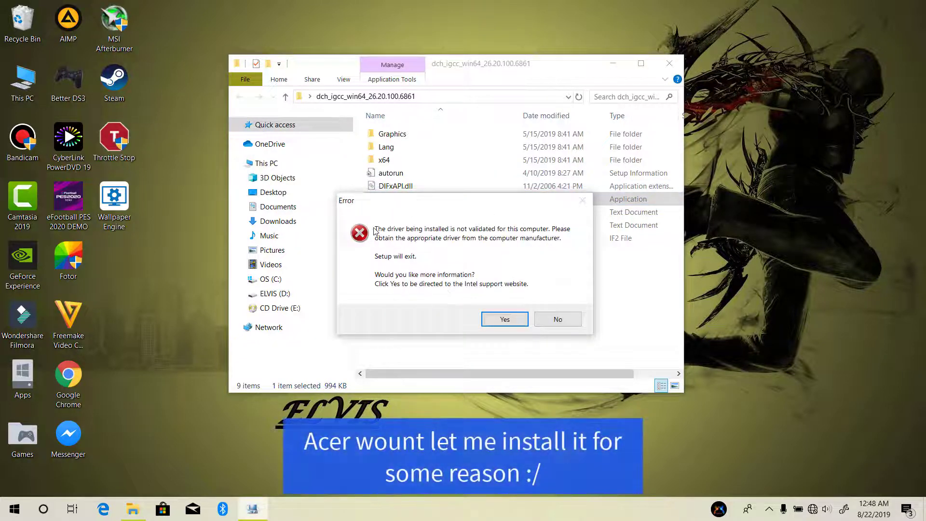
click(675, 66)
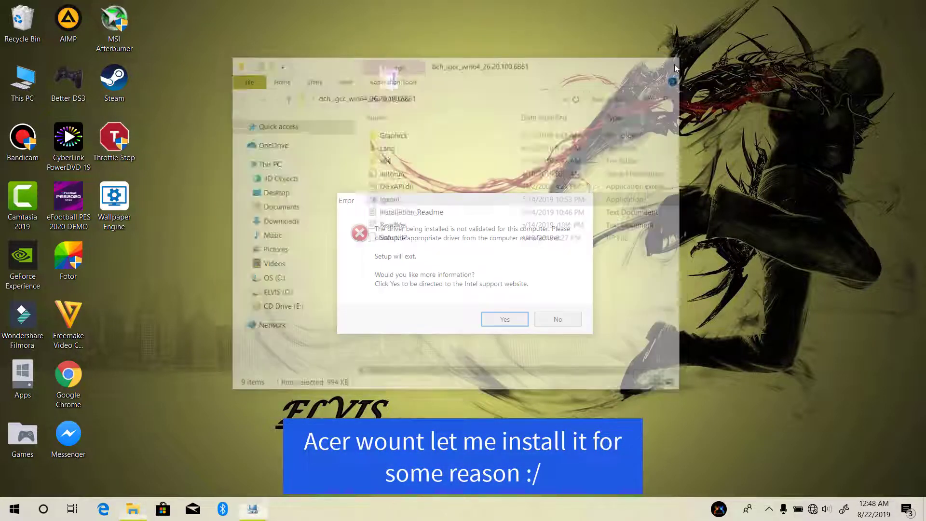
drag(446, 205, 422, 178)
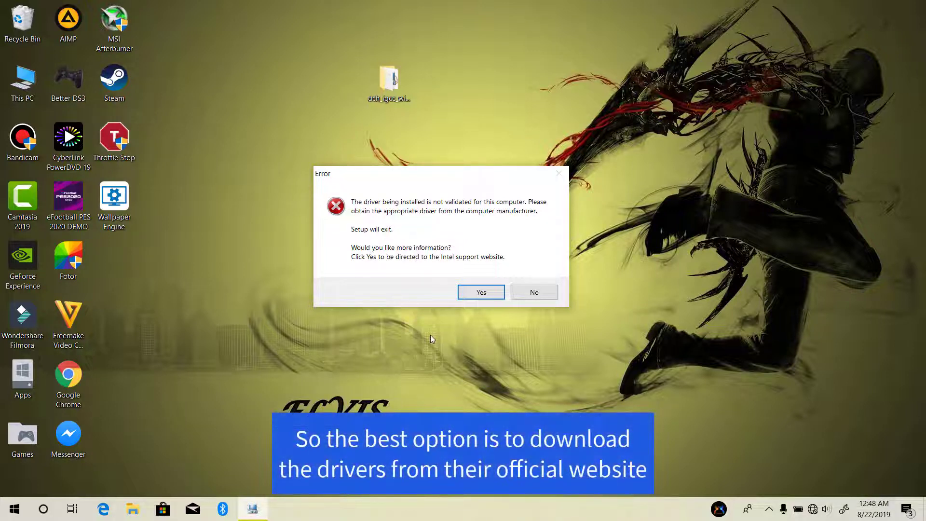
click(535, 292)
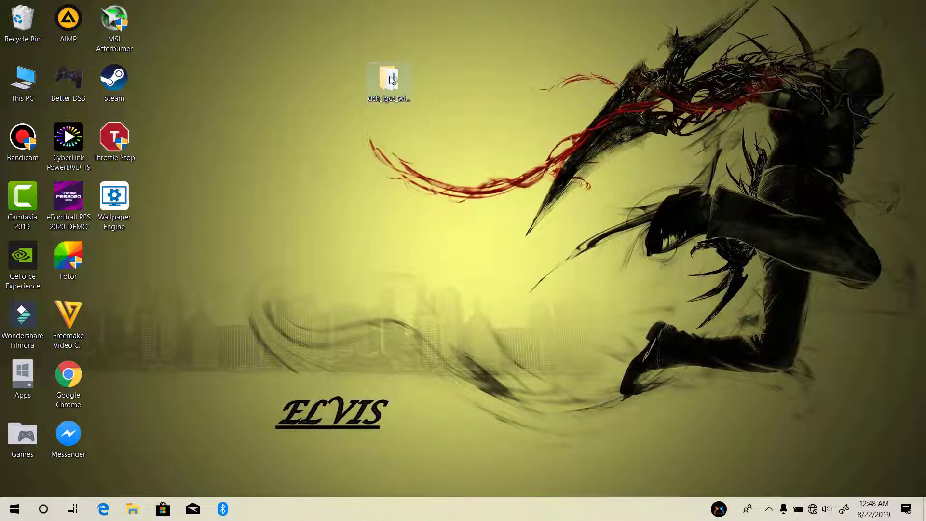
drag(389, 79, 413, 121)
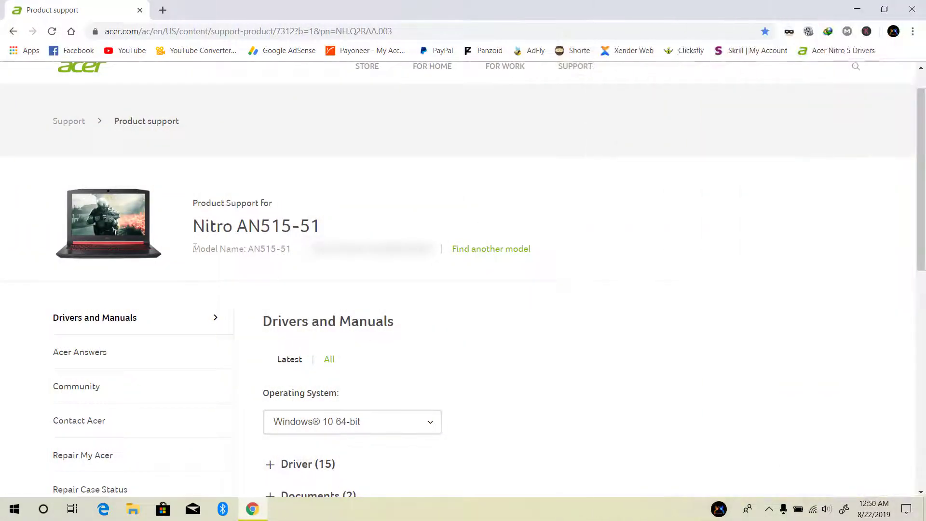
Step: In Chrome, examine the model name, the option to find another model, and the operating system selection on Acer's Nitro AN515-51 support page
drag(195, 248, 290, 258)
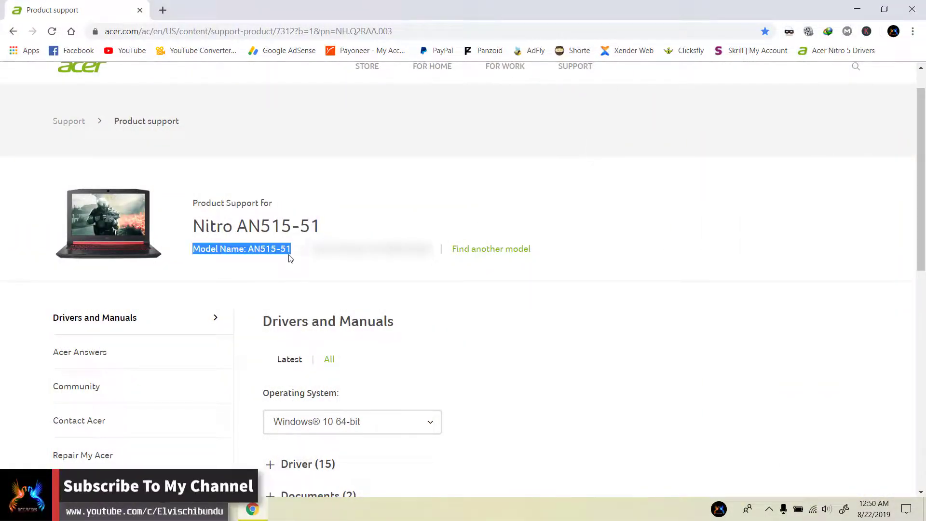
click(250, 249)
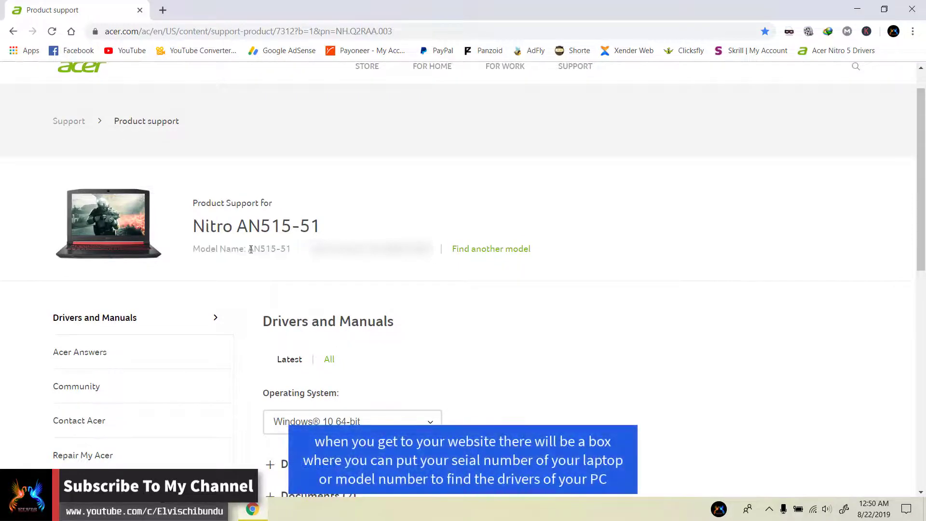
drag(282, 250, 291, 249)
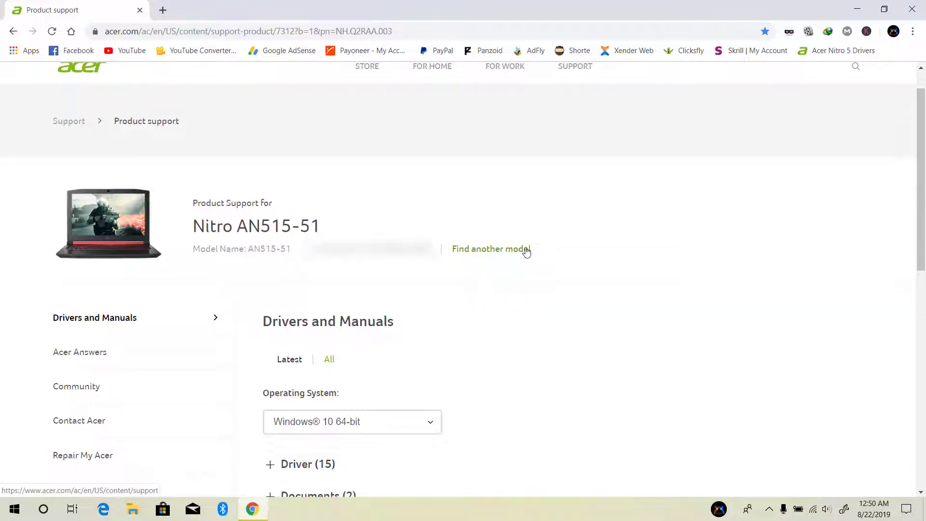
click(526, 250)
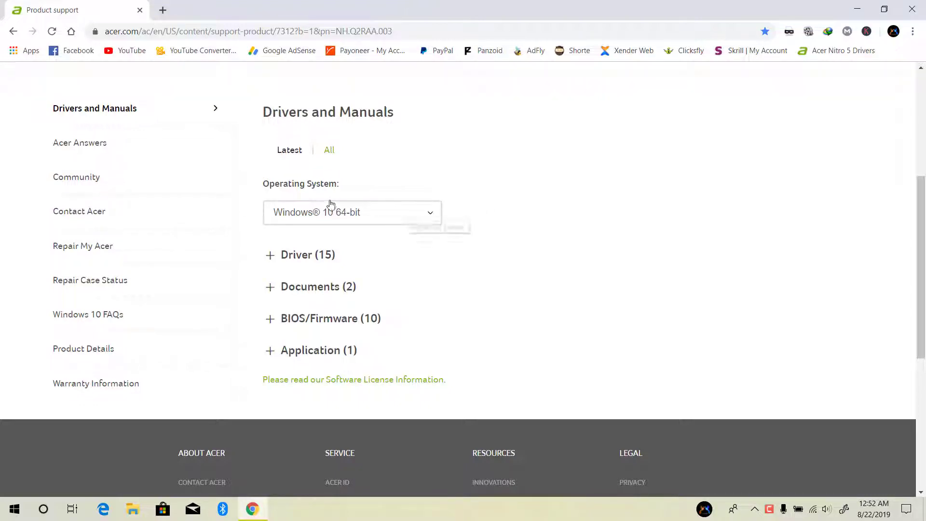
click(430, 223)
click(429, 225)
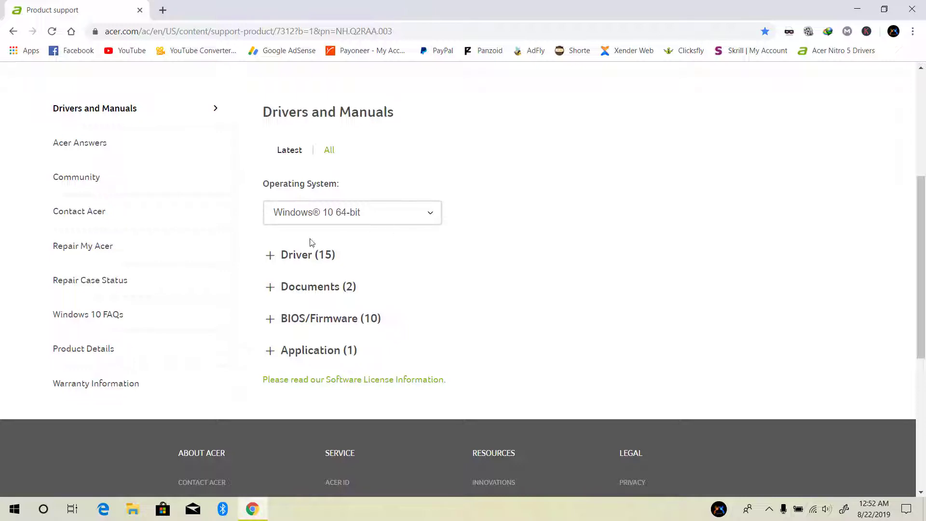
Step: Expand the Windows 10 64-bit driver list on Acer's support page and examine the vendors of the two VGA drivers
click(273, 255)
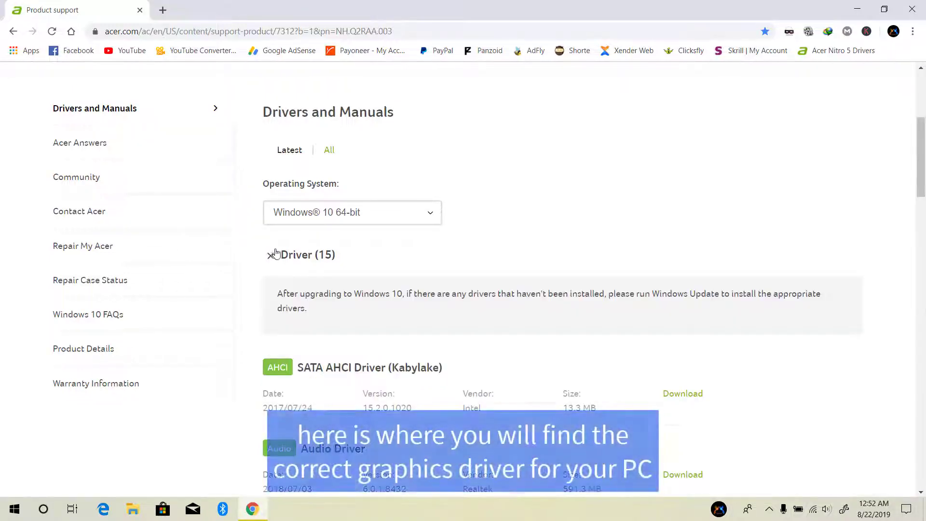
scroll(369, 284, down, 1)
scroll(369, 283, down, 7)
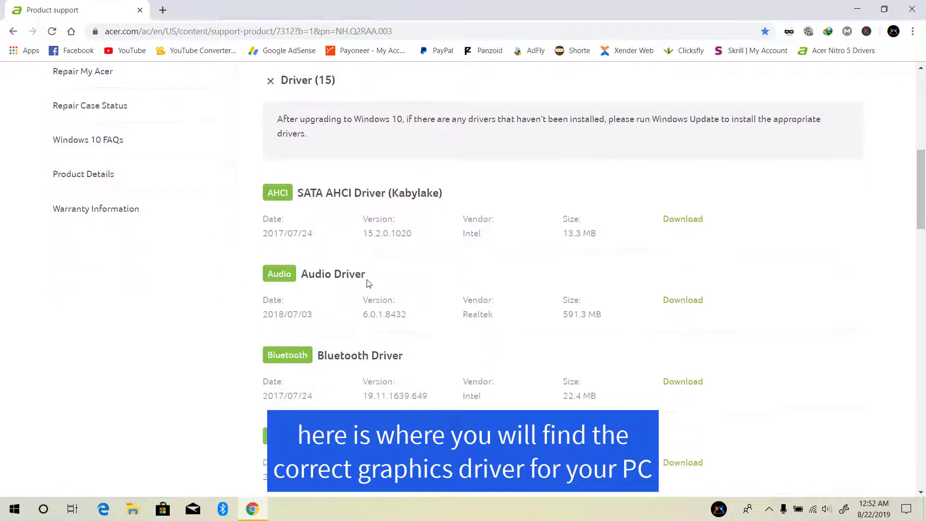
scroll(369, 283, down, 6)
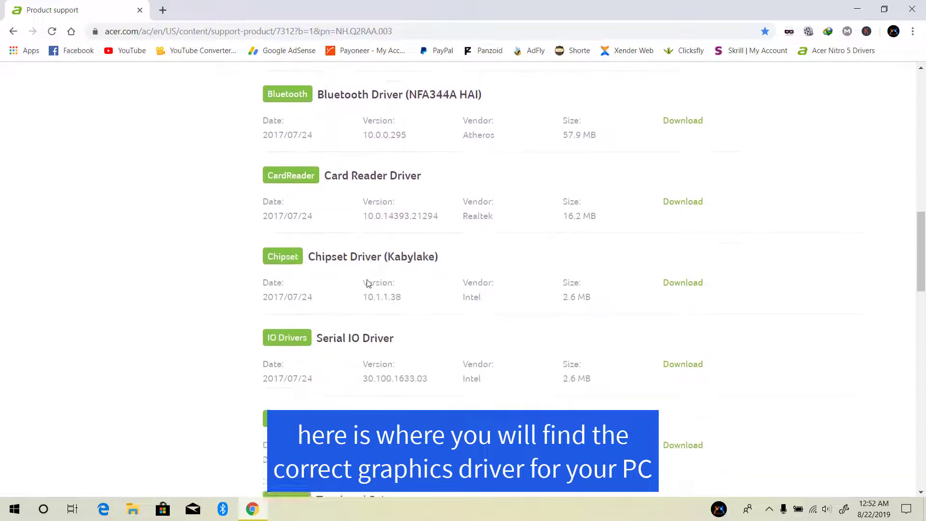
scroll(368, 283, down, 7)
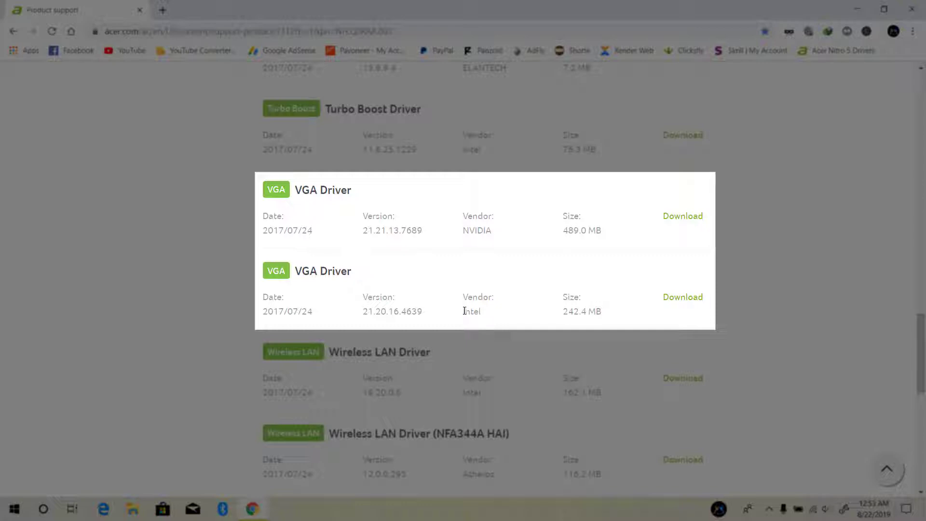
drag(461, 311, 492, 316)
drag(463, 230, 503, 238)
click(503, 238)
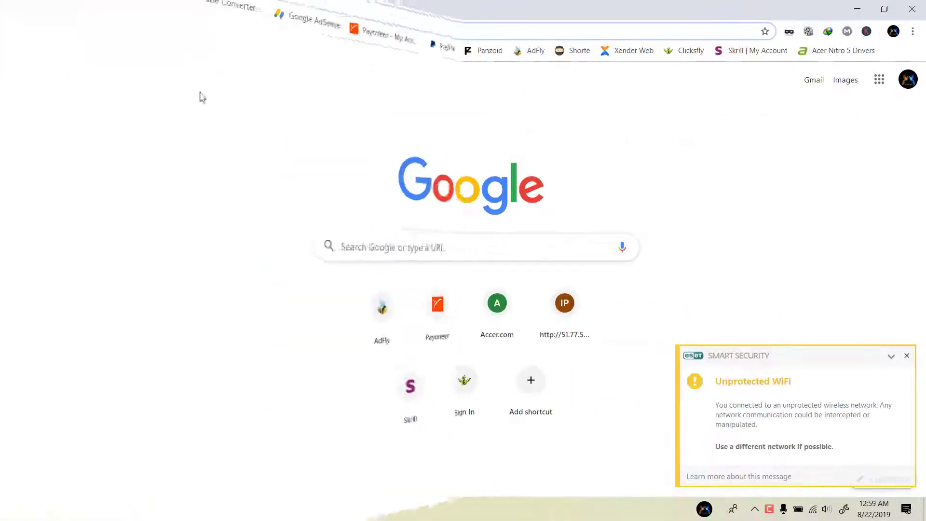
Step: Paste the copied query "HP Pavilion 15-ab203ng Drivers" into Chrome's address bar for a web search
right_click(114, 30)
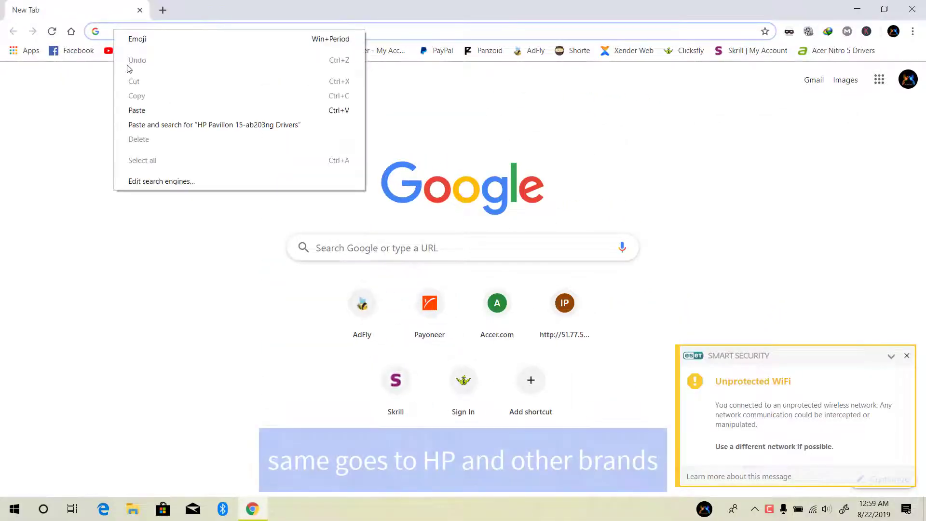
click(164, 113)
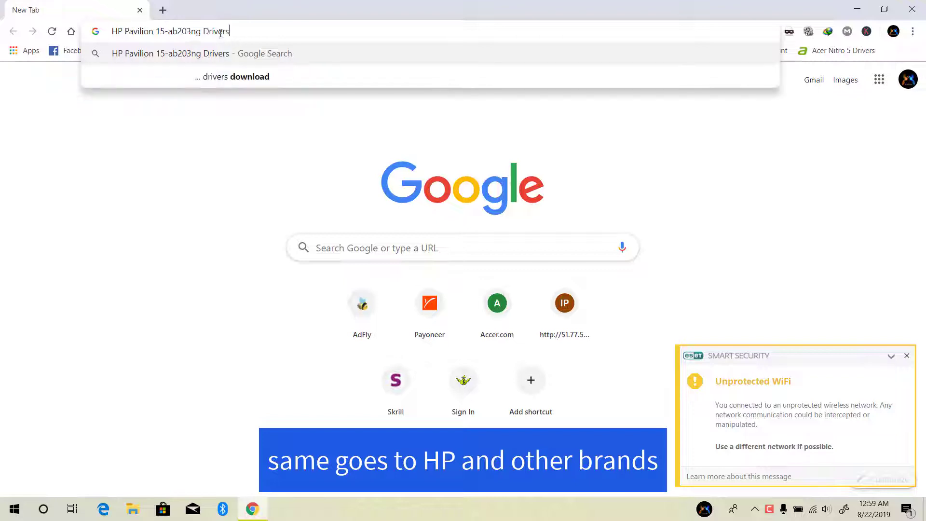